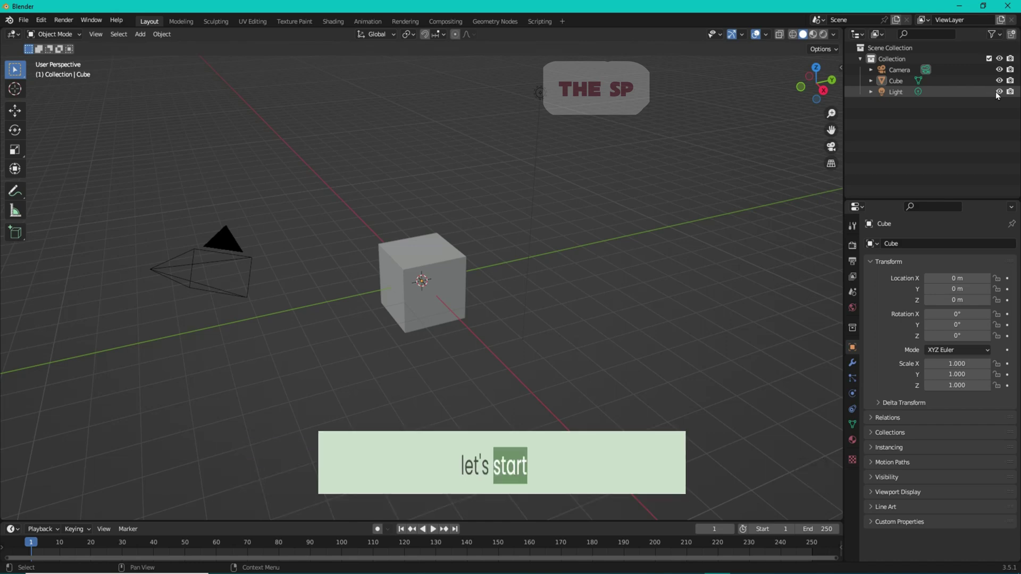
- Hide the Camera in the Outliner and delete the default Cube
{"action": "left_click", "coordinate": [999, 69]}
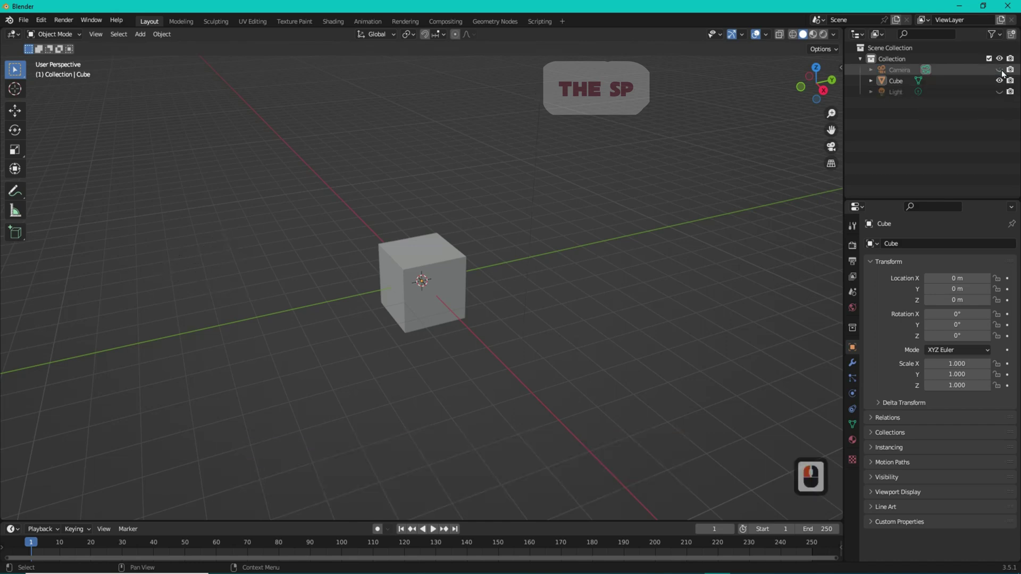
{"action": "left_click_drag", "start_coordinate": [822, 81], "coordinate": [796, 91]}
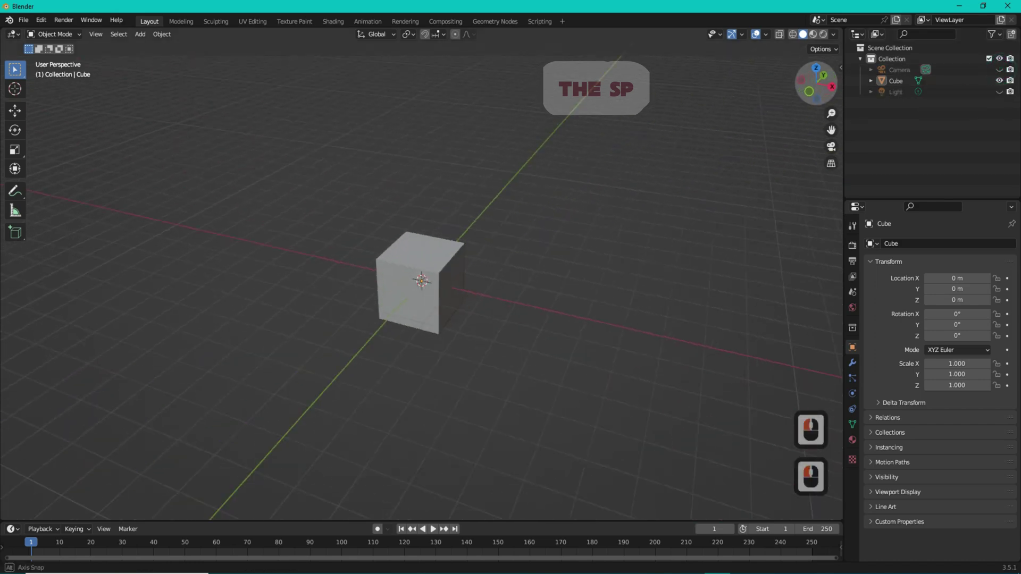
{"action": "left_click", "coordinate": [445, 251]}
{"action": "key", "text": "Delete"}
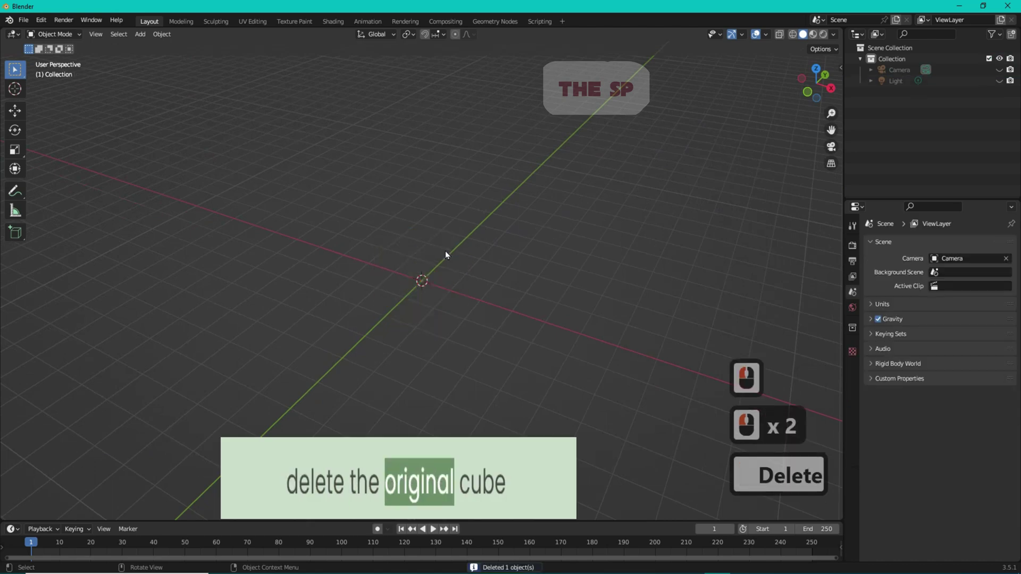
- Add a mesh cylinder with radius 2 m and depth 1 m
{"action": "left_click", "coordinate": [141, 34]}
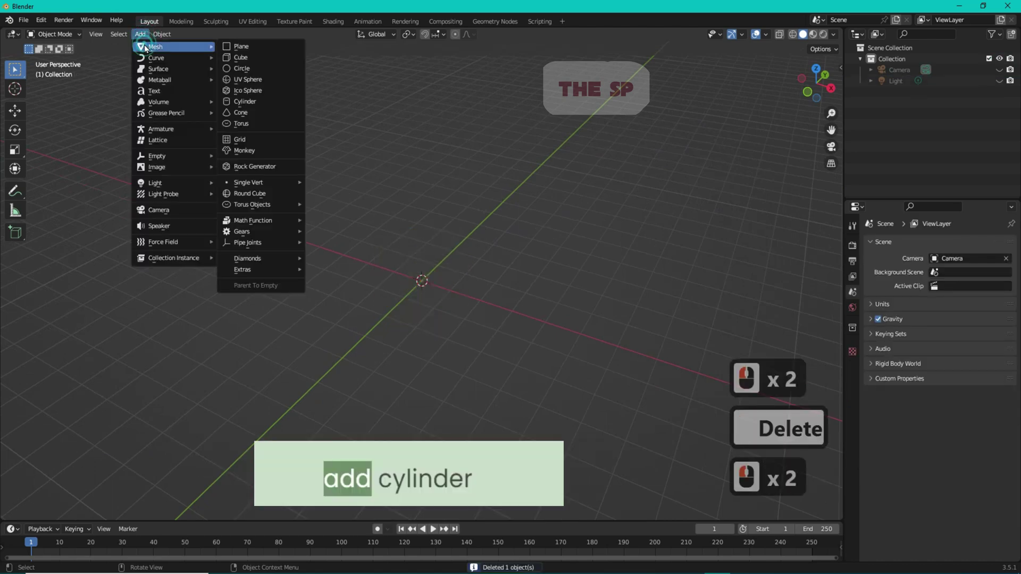
{"action": "left_click", "coordinate": [256, 104]}
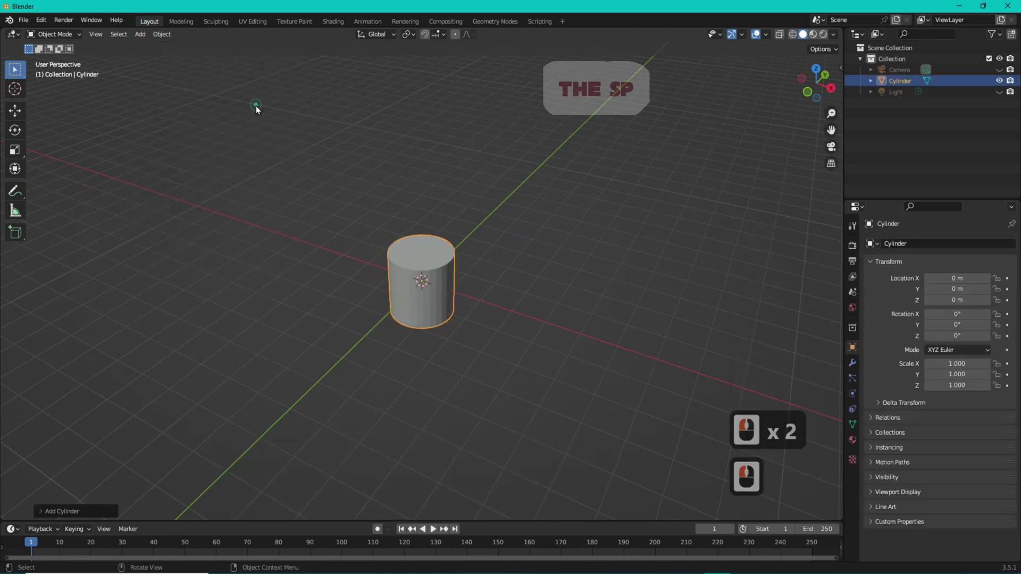
{"action": "left_click", "coordinate": [78, 512]}
{"action": "left_click", "coordinate": [131, 392]}
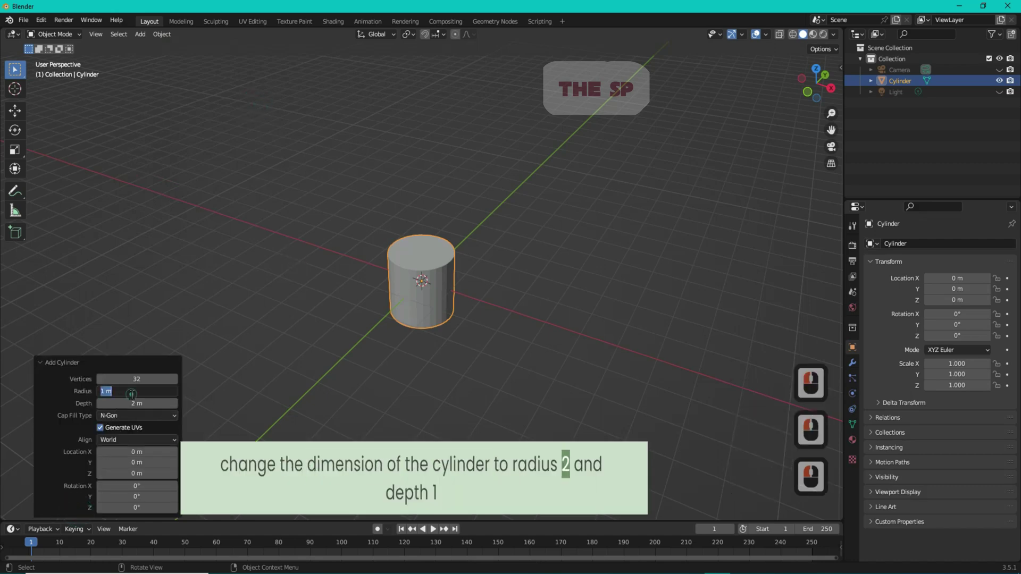
{"action": "type", "text": "2"}
{"action": "key", "text": "Return"}
{"action": "double_click", "coordinate": [134, 404]}
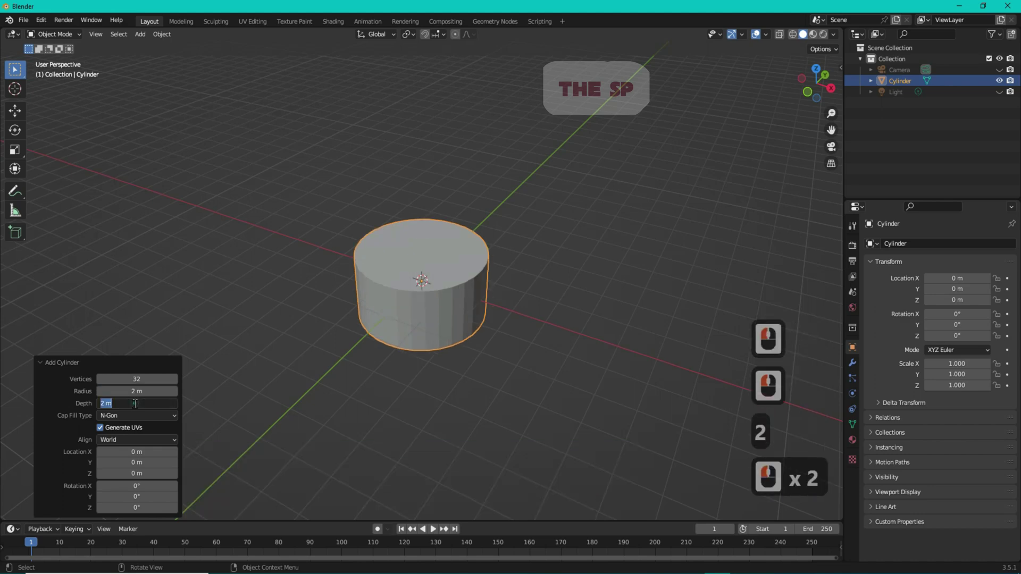
{"action": "type", "text": "1"}
{"action": "key", "text": "Return"}
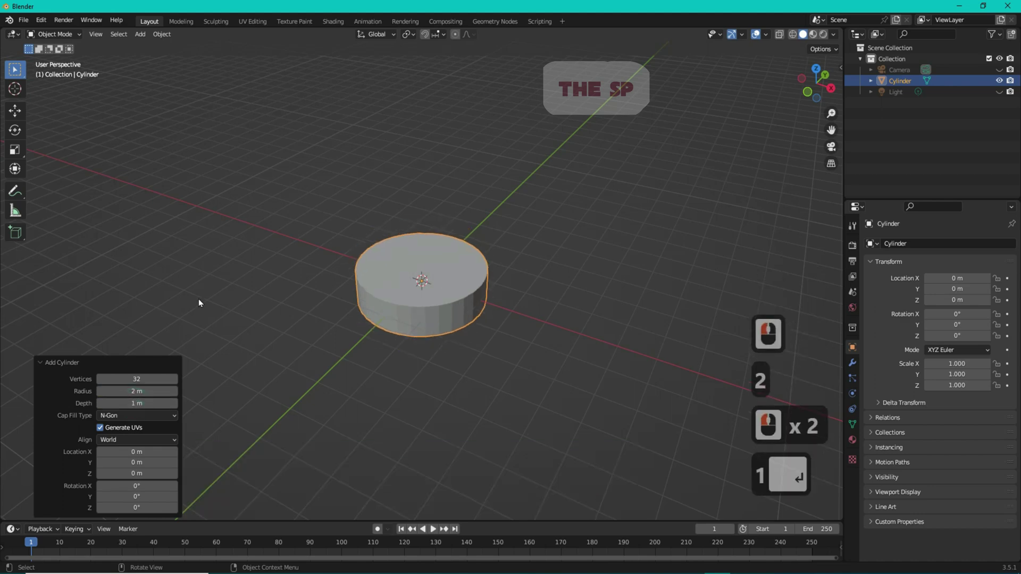
{"action": "left_click", "coordinate": [140, 34]}
- Add a Simple Star mesh and raise its Height to about 2.96
{"action": "left_click", "coordinate": [153, 45]}
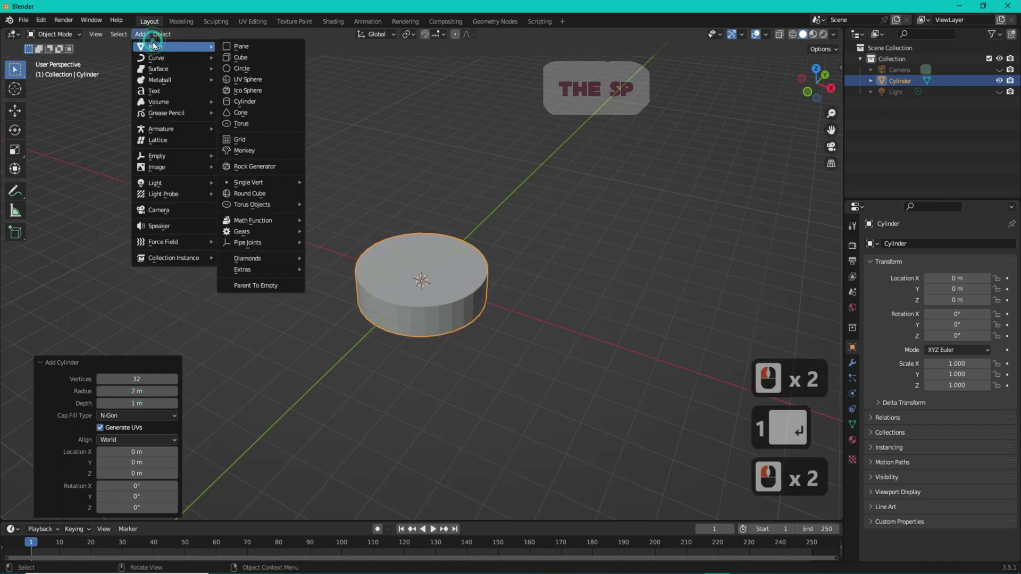
{"action": "mouse_move", "coordinate": [242, 270]}
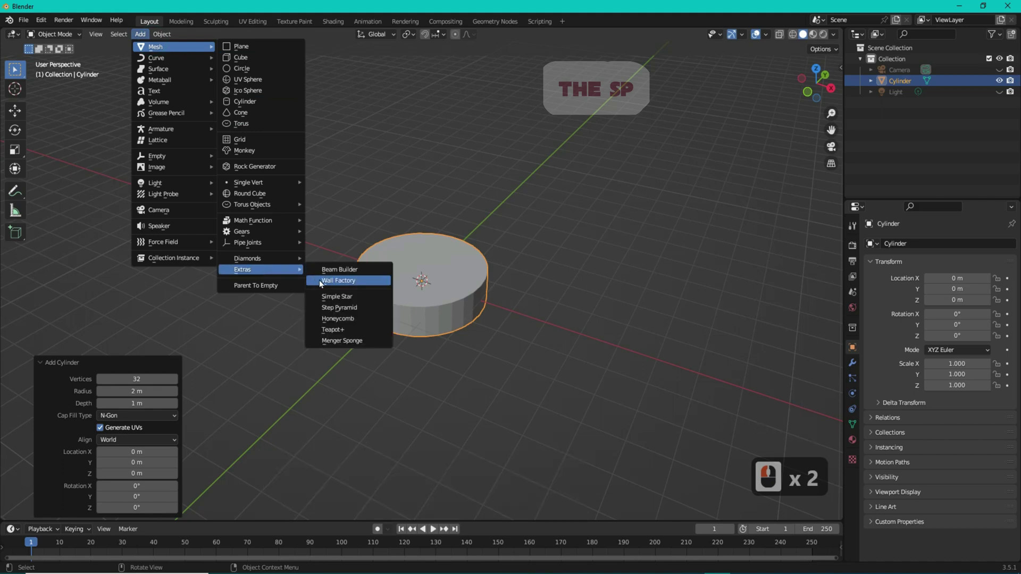
{"action": "left_click", "coordinate": [347, 298]}
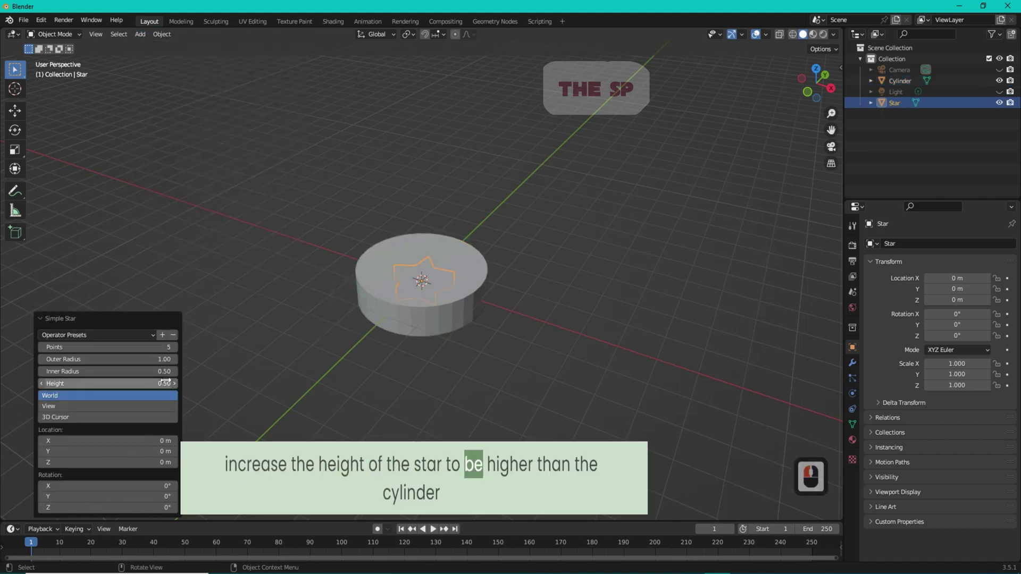
{"action": "left_click_drag", "start_coordinate": [151, 384], "coordinate": [191, 384]}
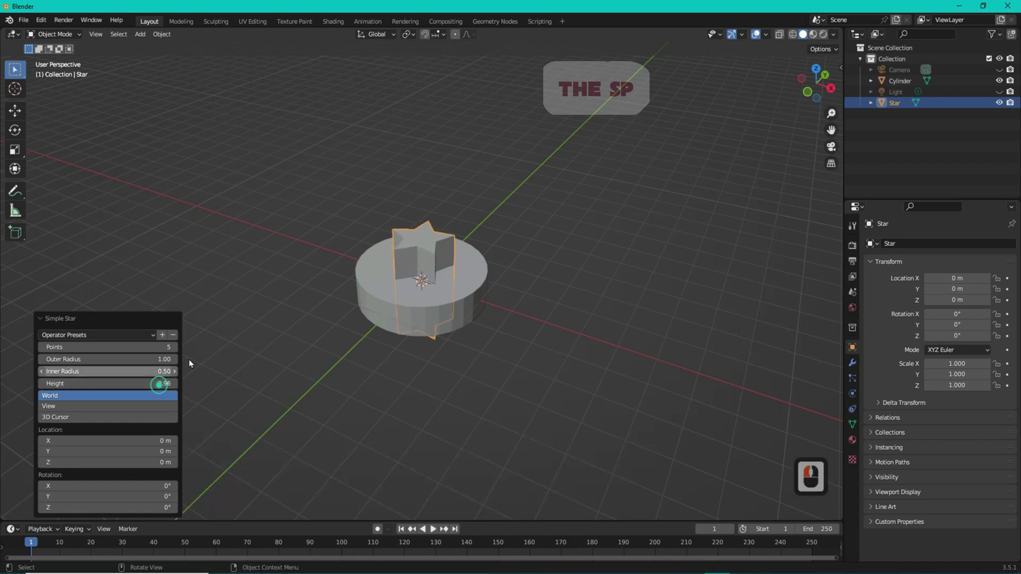
- In top view, set the star to 12 points, outer radius 1.66, inner radius 1.34
{"action": "left_click", "coordinate": [814, 69]}
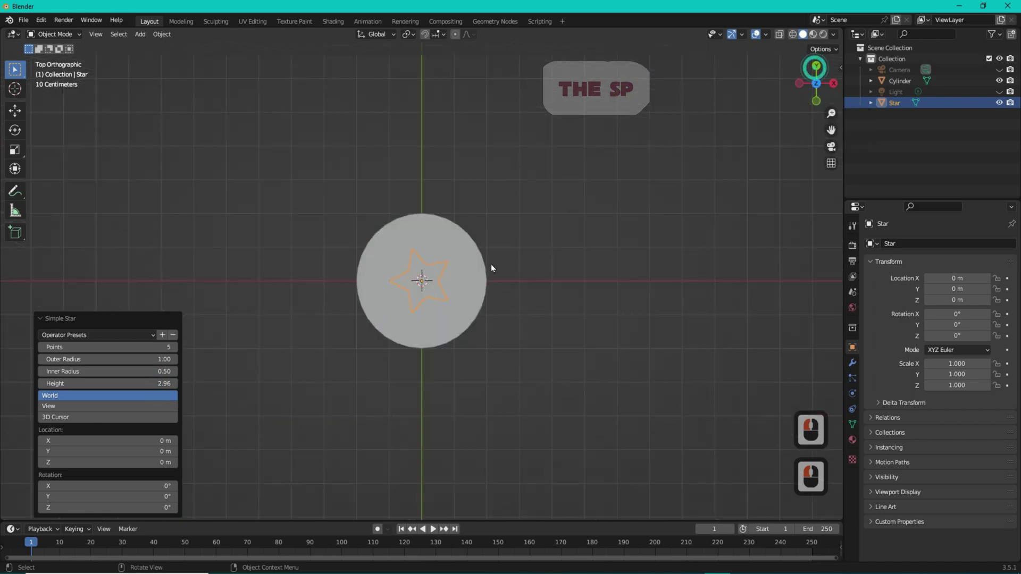
{"action": "left_click", "coordinate": [166, 350]}
{"action": "type", "text": "1"}
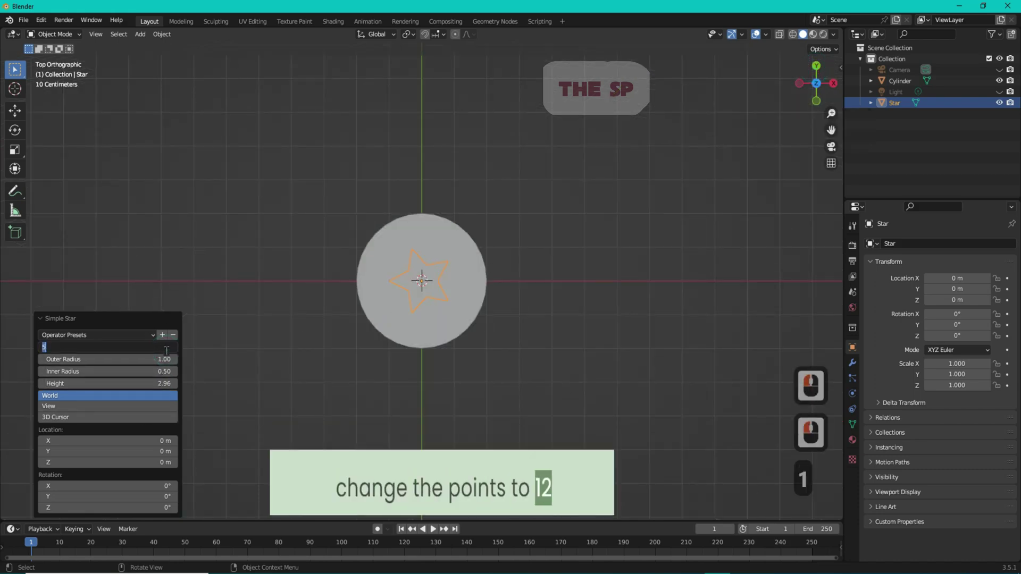
{"action": "type", "text": "2"}
{"action": "key", "text": "Return"}
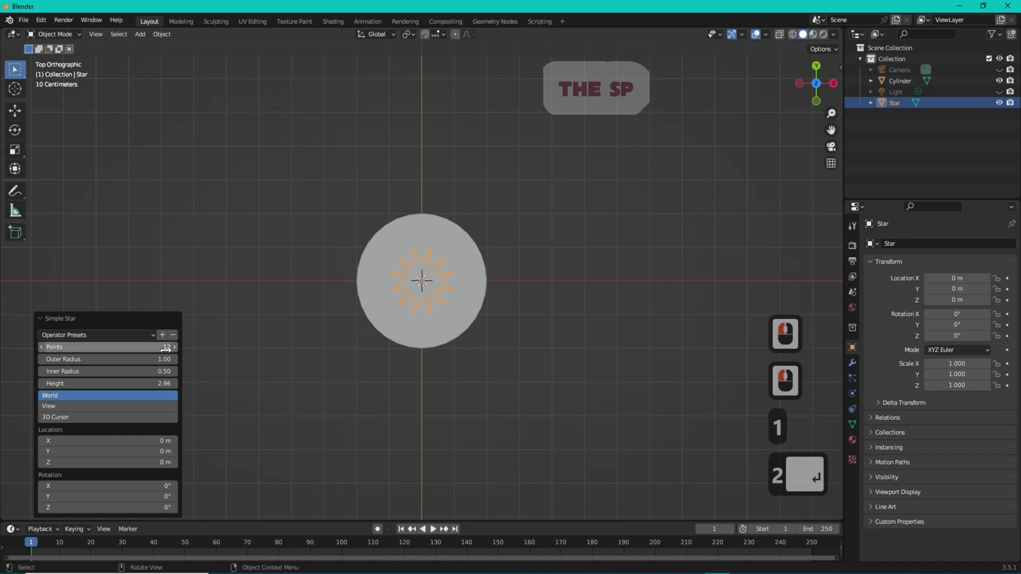
{"action": "left_click_drag", "start_coordinate": [147, 362], "coordinate": [175, 361]}
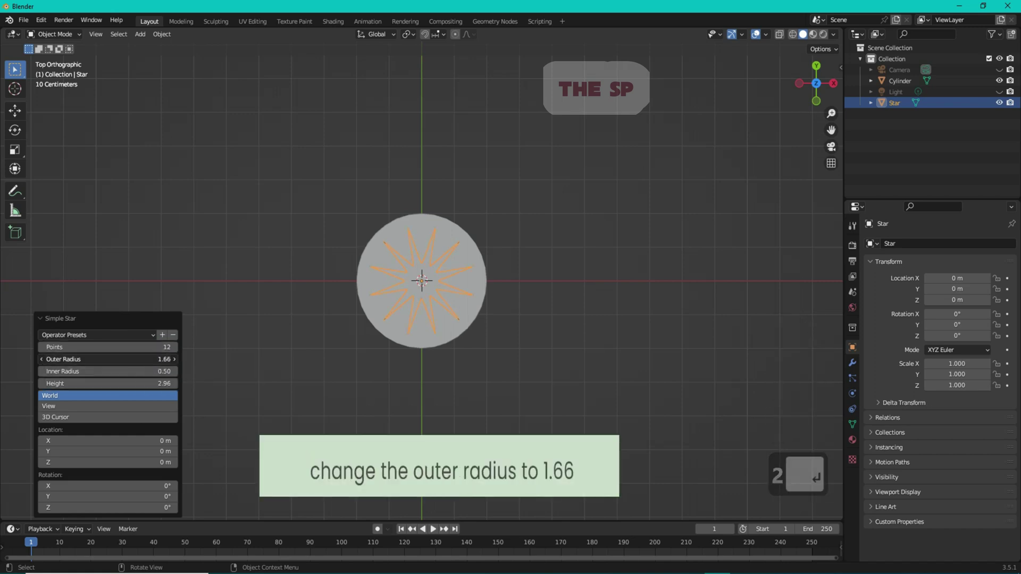
{"action": "left_click_drag", "start_coordinate": [147, 362], "coordinate": [178, 369]}
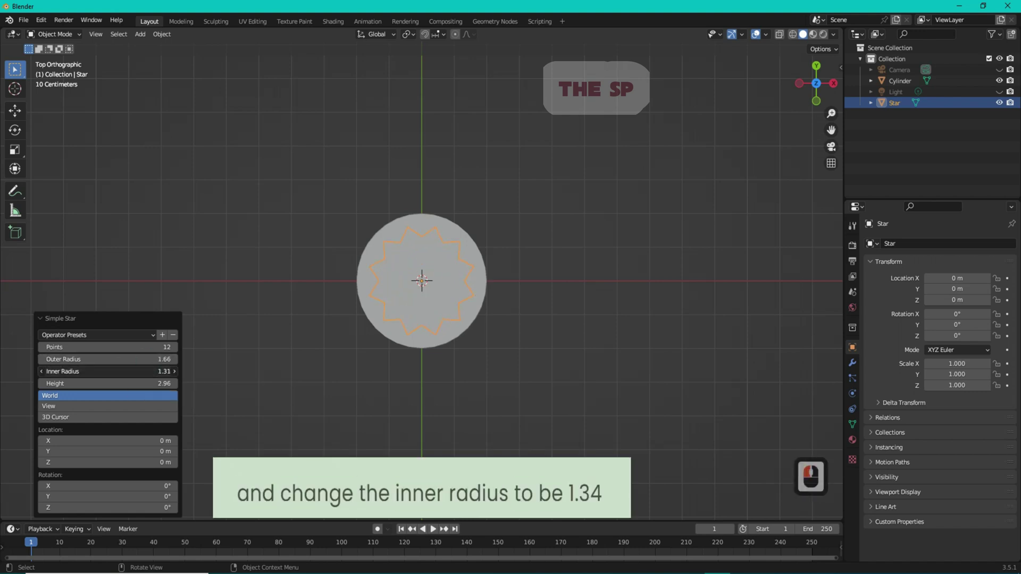
{"action": "left_click_drag", "start_coordinate": [159, 371], "coordinate": [170, 371]}
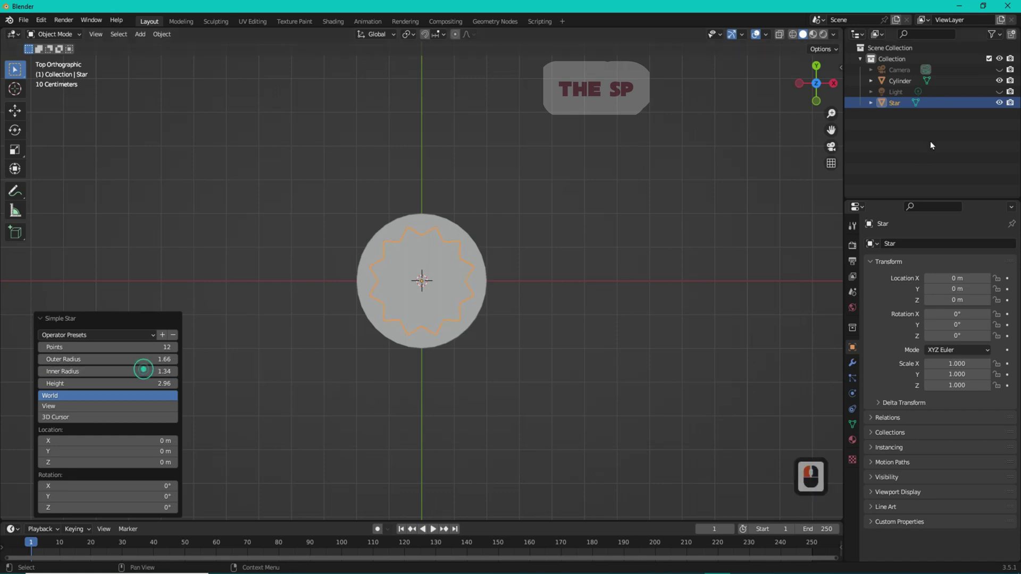
{"action": "middle_click_drag", "start_coordinate": [478, 319], "coordinate": [532, 287]}
{"action": "middle_click_drag", "start_coordinate": [446, 309], "coordinate": [462, 305]}
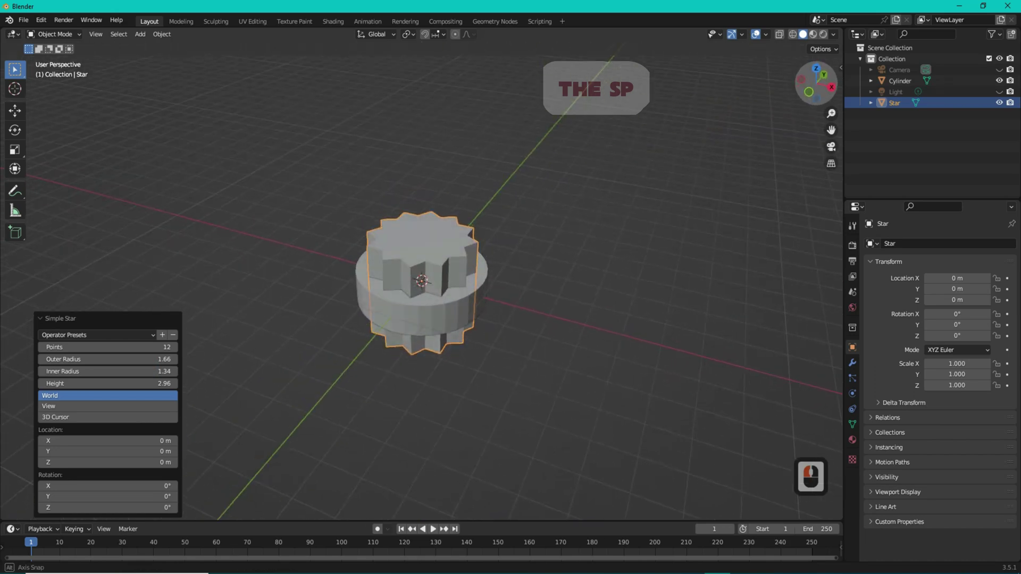
- Apply a Boolean Difference modifier on the cylinder using the Star as the cutter
{"action": "double_click", "coordinate": [462, 305]}
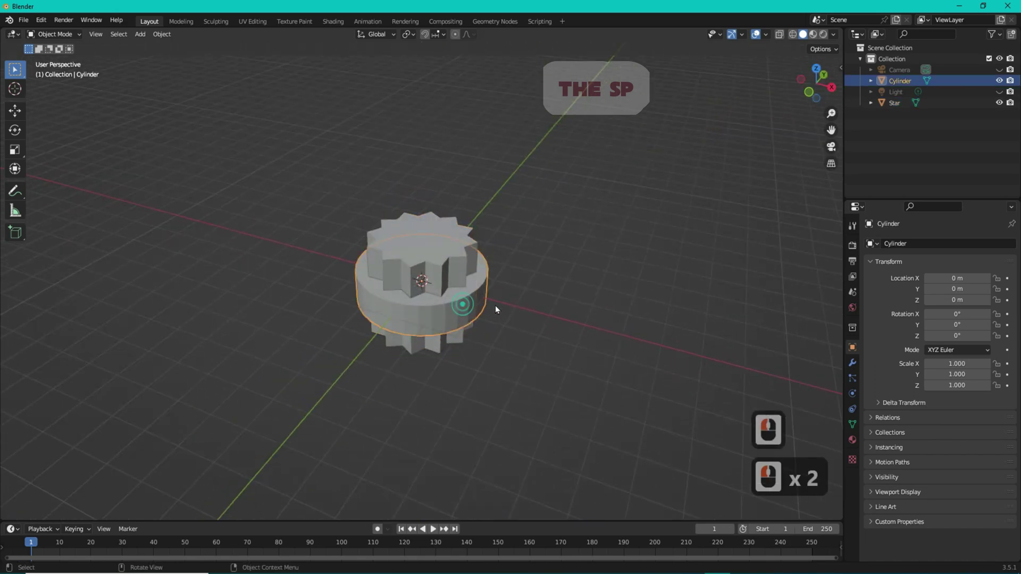
{"action": "left_click", "coordinate": [852, 363]}
{"action": "left_click", "coordinate": [925, 245]}
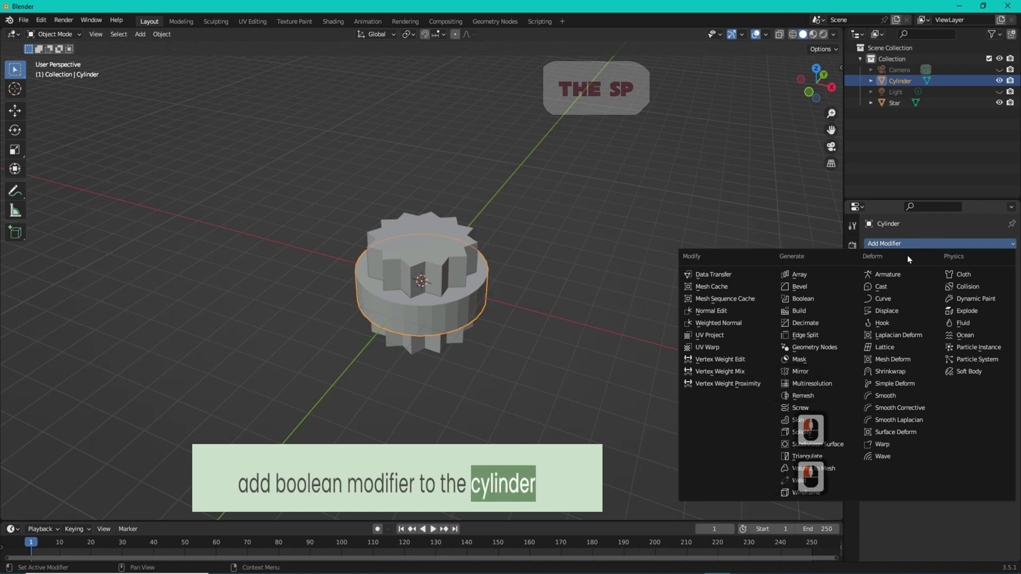
{"action": "left_click", "coordinate": [804, 298]}
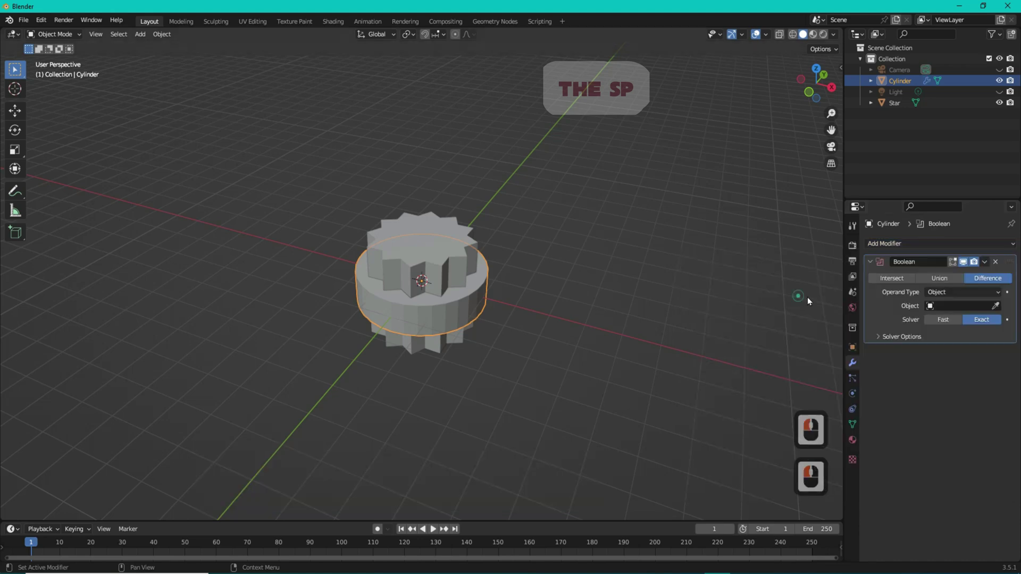
{"action": "left_click", "coordinate": [995, 305]}
{"action": "left_click", "coordinate": [424, 221]}
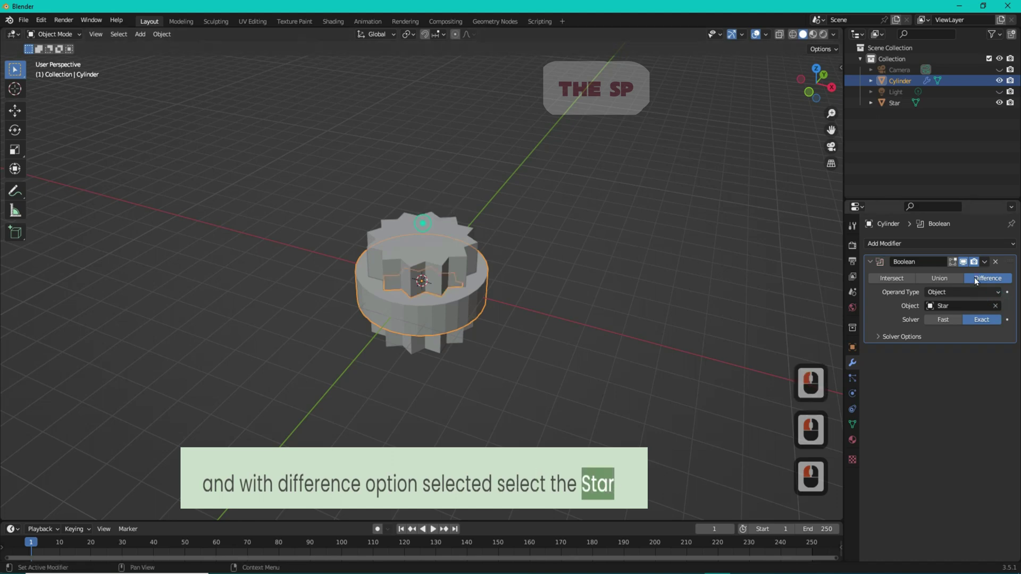
{"action": "left_click", "coordinate": [984, 261]}
{"action": "left_click", "coordinate": [949, 276]}
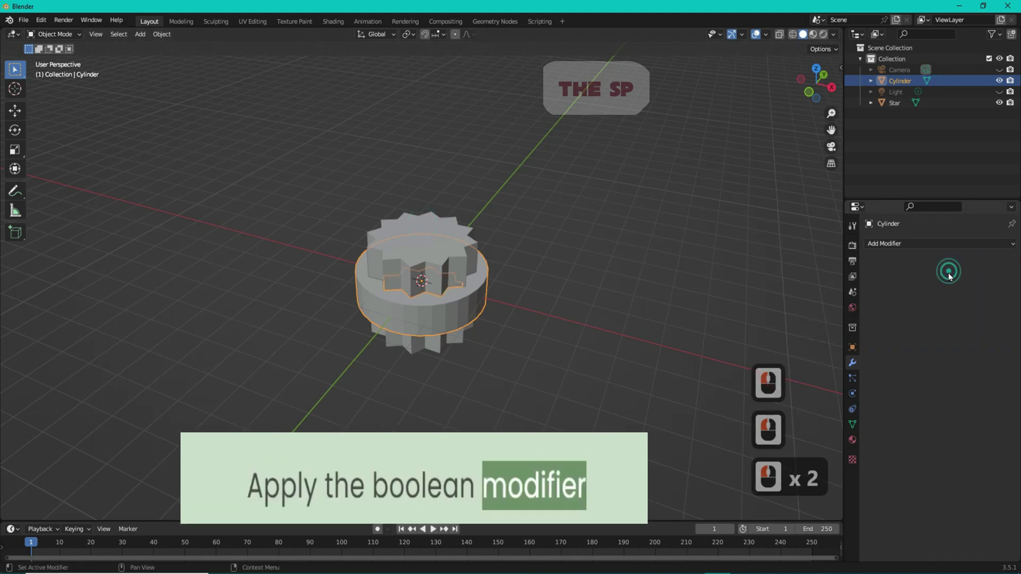
{"action": "left_click", "coordinate": [413, 225]}
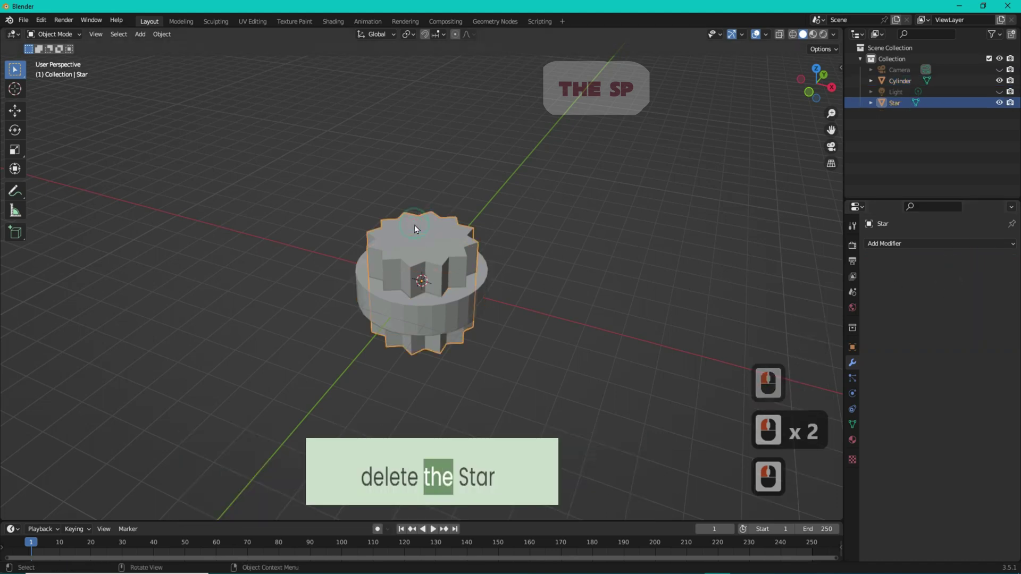
- Delete the star, switch to top view, and select the holed cylinder
{"action": "key", "text": "Delete"}
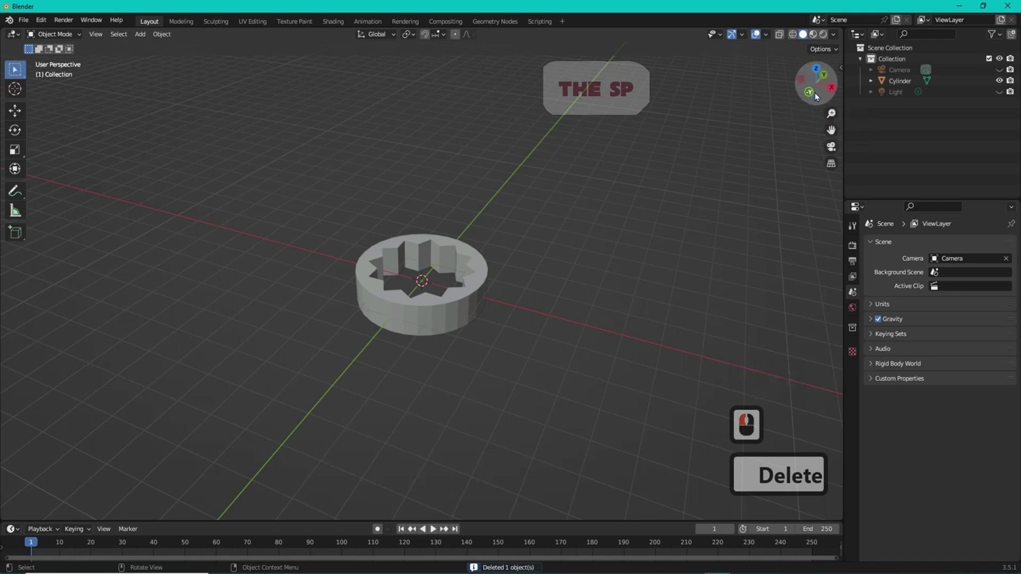
{"action": "left_click_drag", "start_coordinate": [818, 71], "coordinate": [816, 92]}
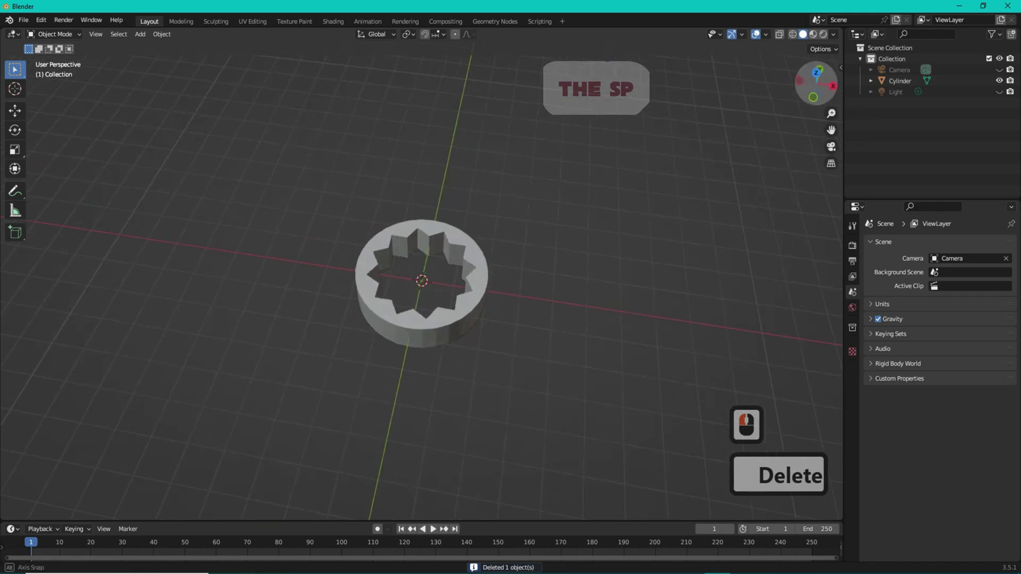
{"action": "left_click", "coordinate": [817, 74]}
{"action": "left_click", "coordinate": [466, 249]}
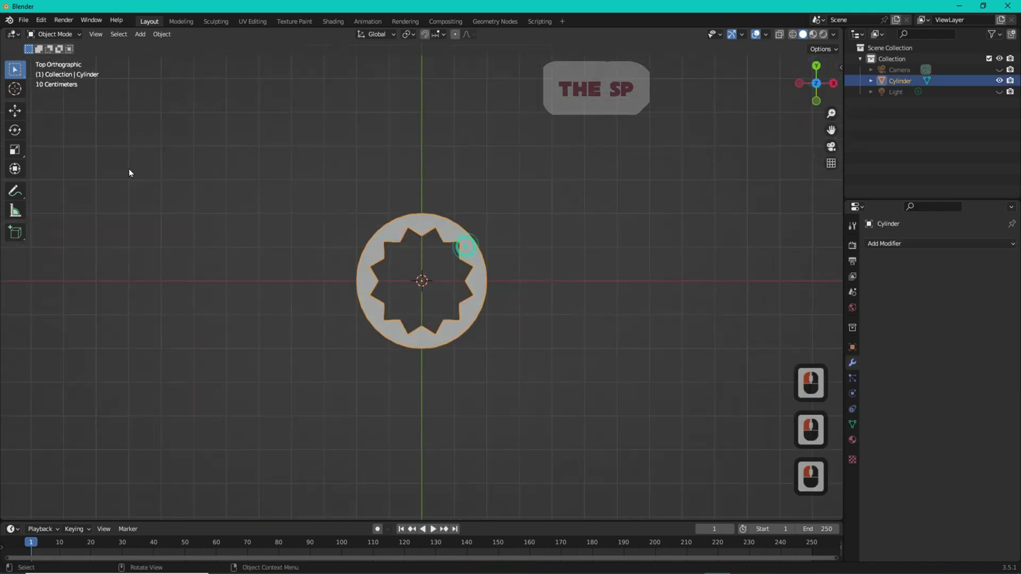
{"action": "left_click", "coordinate": [15, 110]}
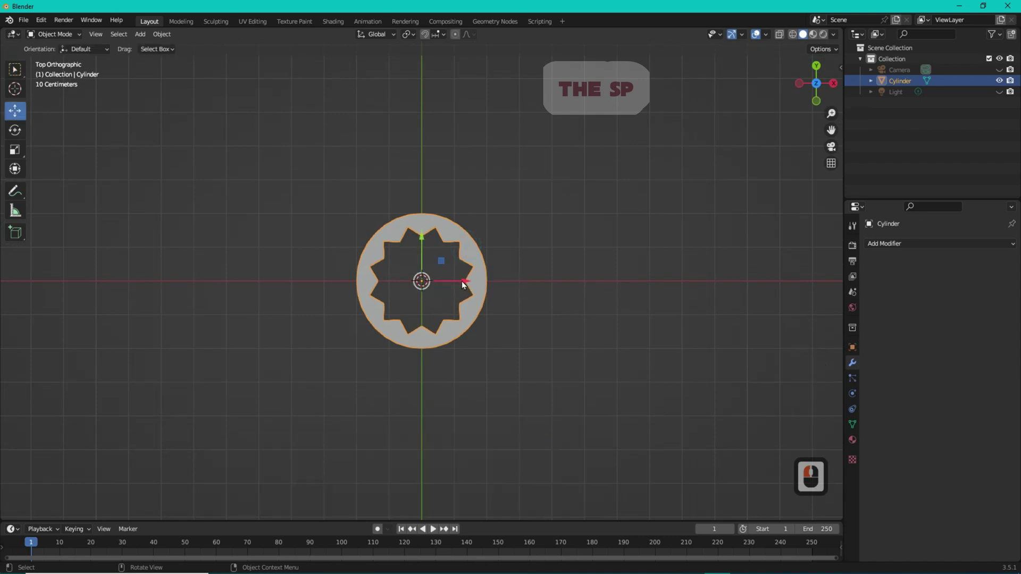
- Move the holed cylinder about 10 m right along X and deselect it
{"action": "left_click_drag", "start_coordinate": [483, 283], "coordinate": [800, 290]}
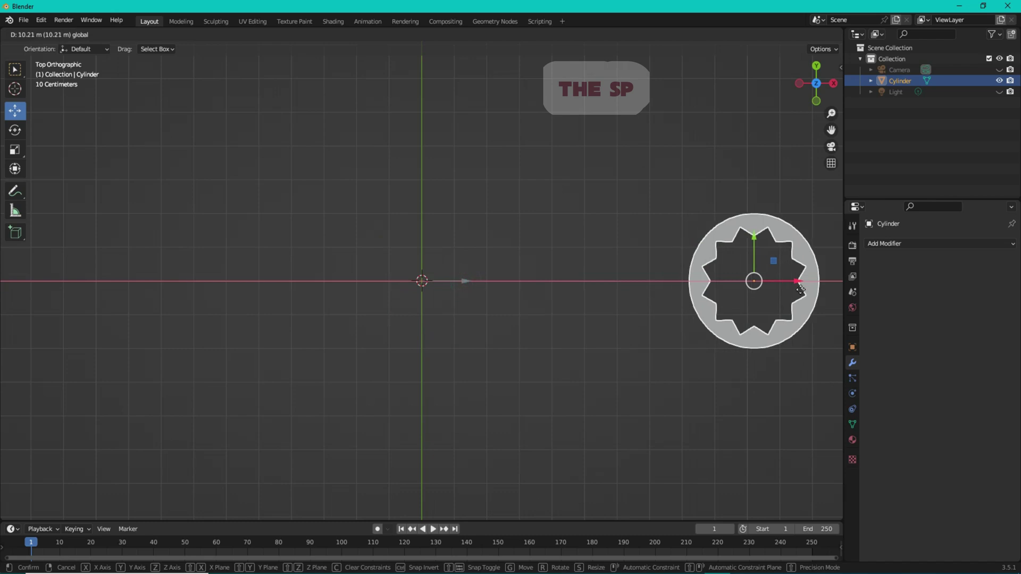
{"action": "left_click", "coordinate": [609, 247]}
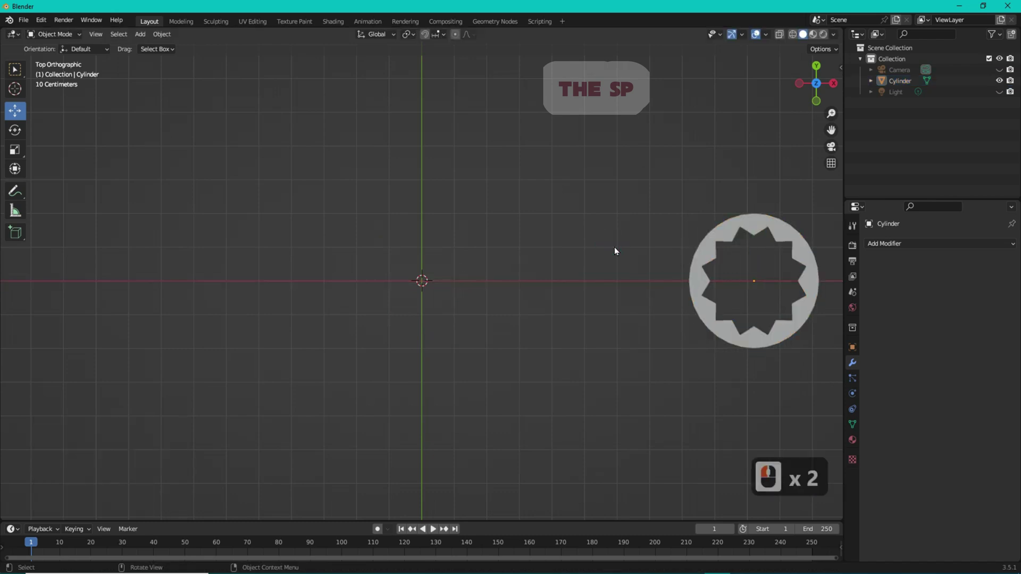
{"action": "left_click", "coordinate": [140, 34]}
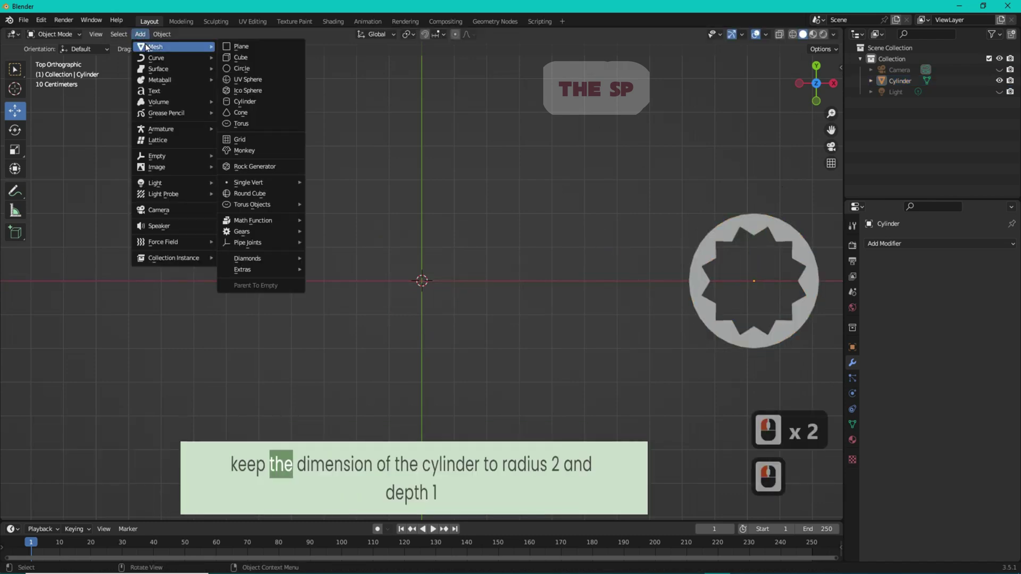
- Add a cylinder at the origin, then a second one with radius 1 m and depth 2 m
{"action": "left_click", "coordinate": [234, 99]}
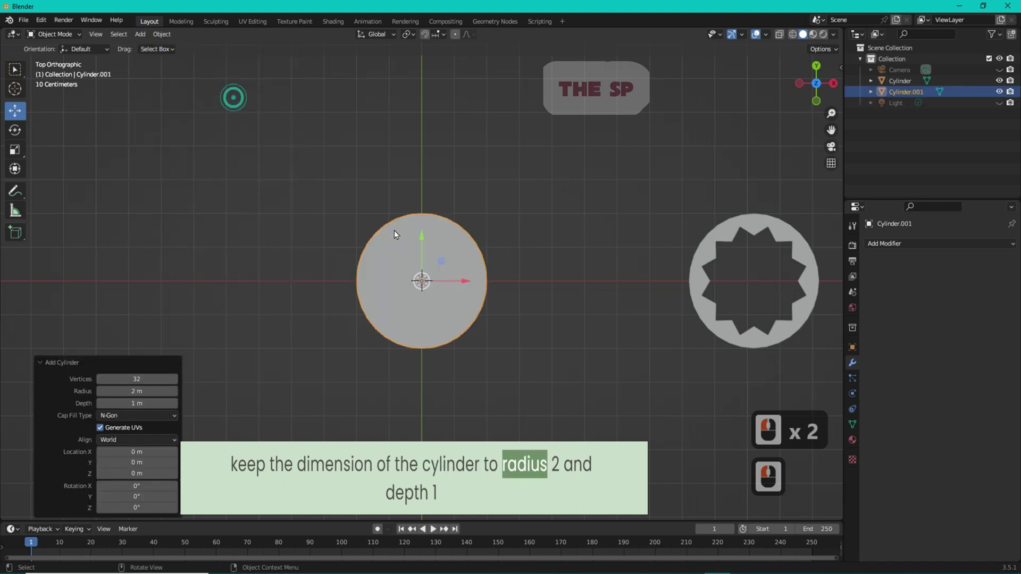
{"action": "left_click", "coordinate": [140, 37]}
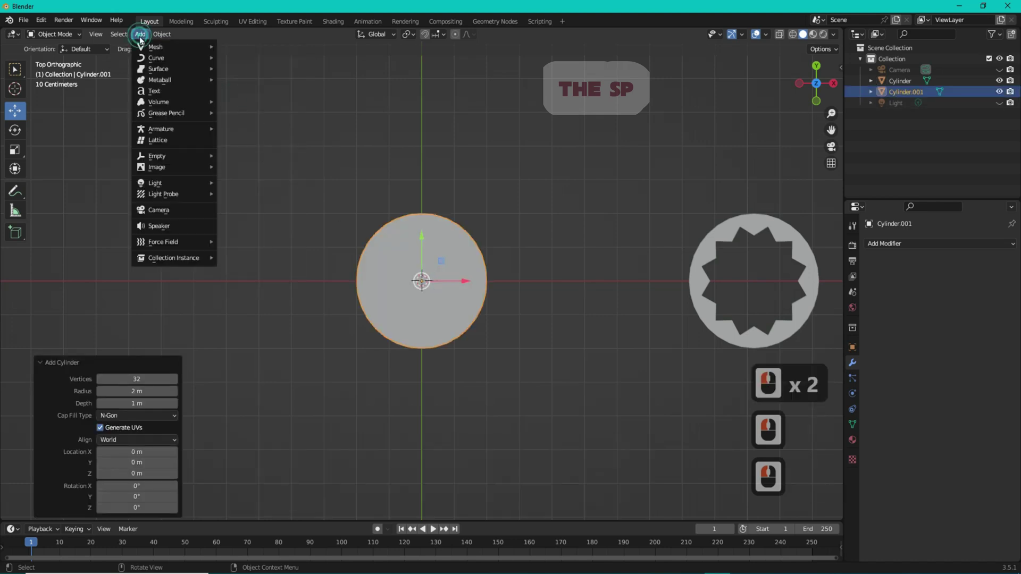
{"action": "left_click", "coordinate": [150, 45]}
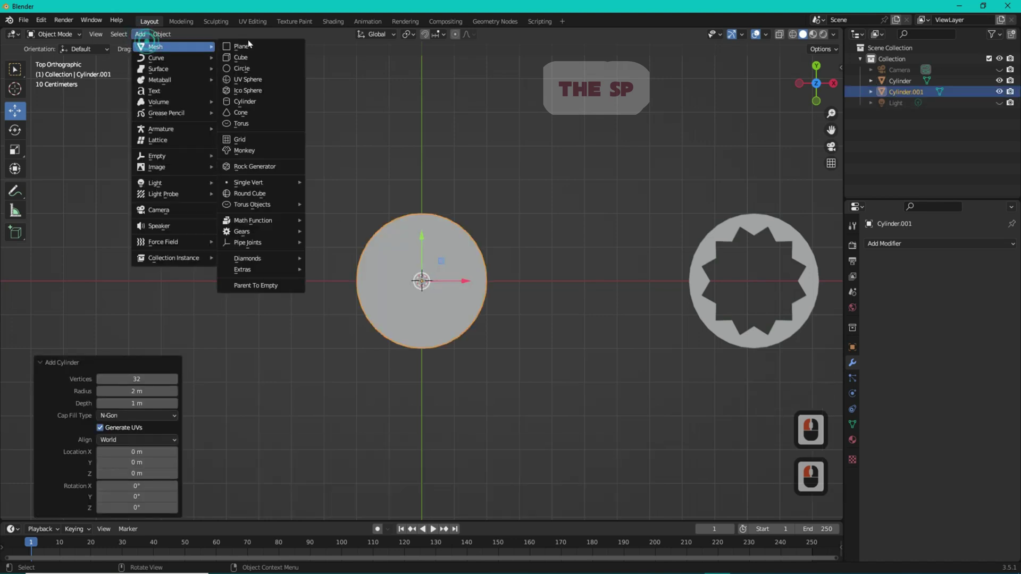
{"action": "left_click", "coordinate": [244, 100]}
{"action": "left_click", "coordinate": [146, 391]}
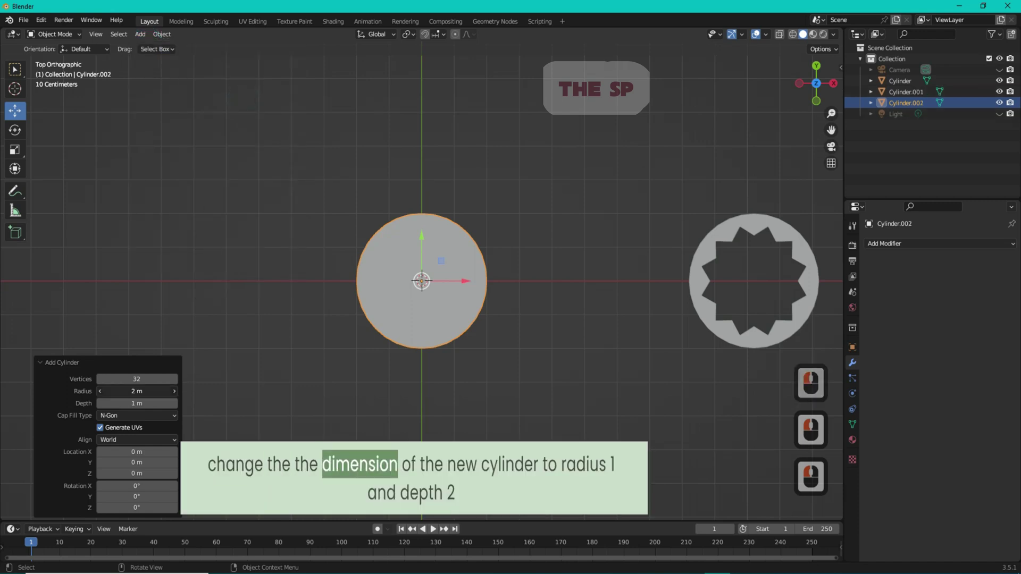
{"action": "type", "text": "1"}
{"action": "double_click", "coordinate": [140, 402]}
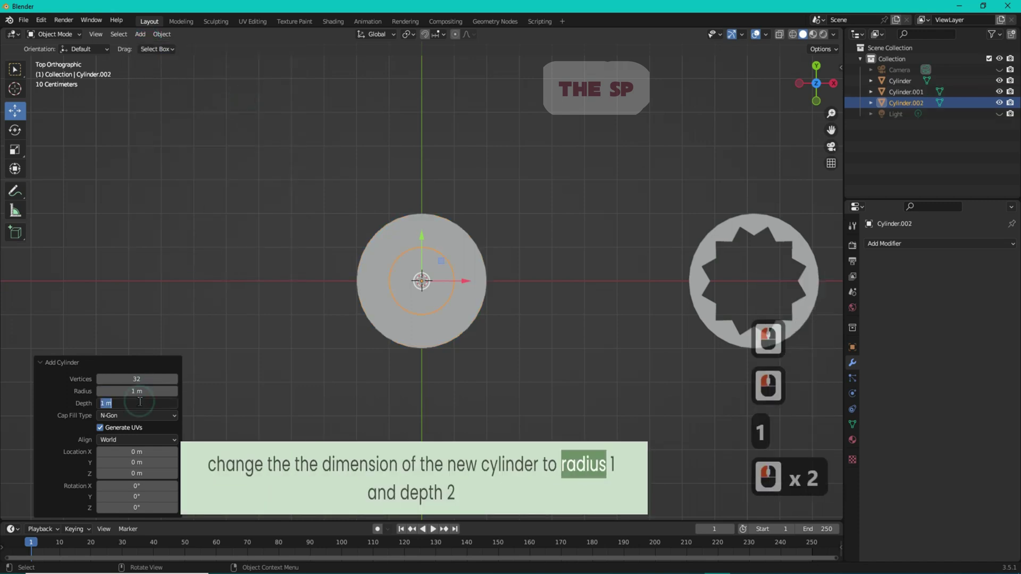
{"action": "type", "text": "2"}
{"action": "key", "text": "Return"}
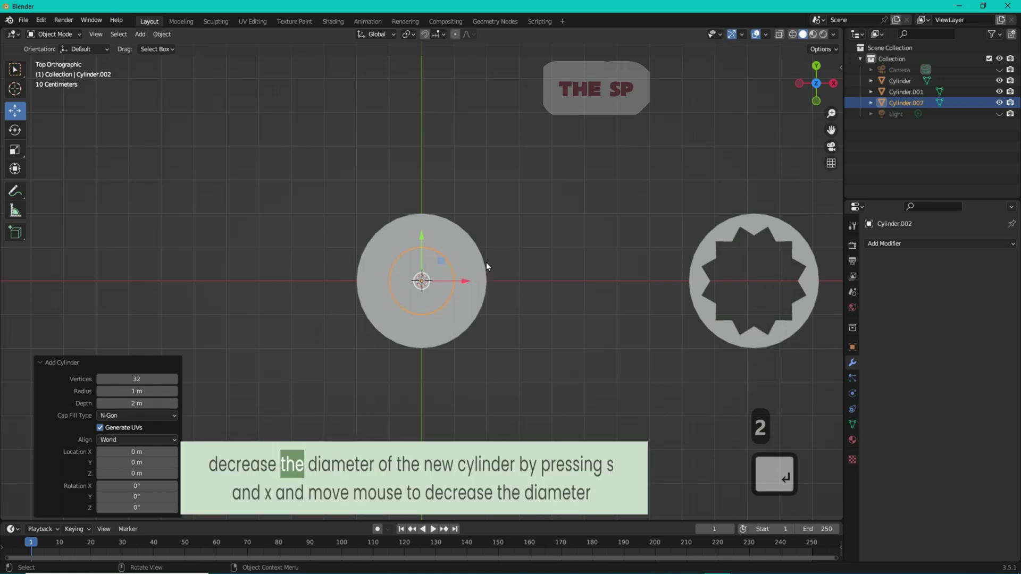
- Scale the second cylinder along X to about 0.336, forming a thin oval
{"action": "key", "text": "s"}
{"action": "key", "text": "x"}
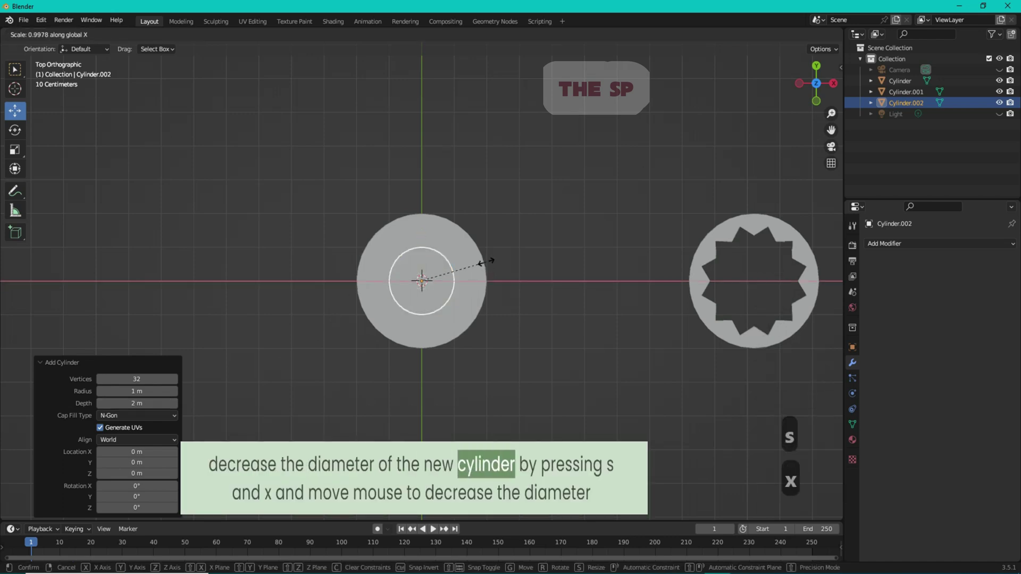
{"action": "left_click", "coordinate": [444, 277]}
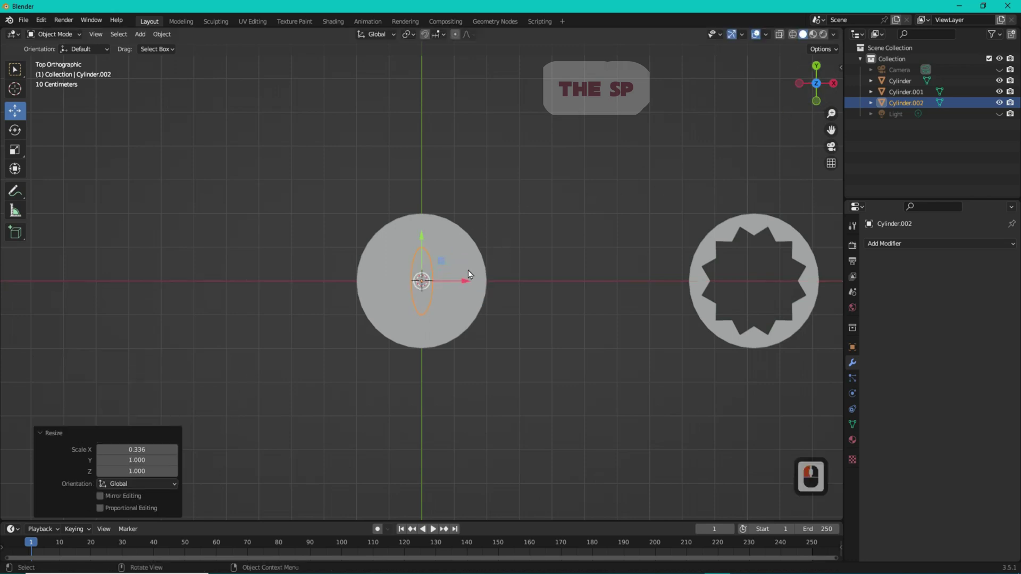
{"action": "left_click_drag", "start_coordinate": [812, 84], "coordinate": [819, 104]}
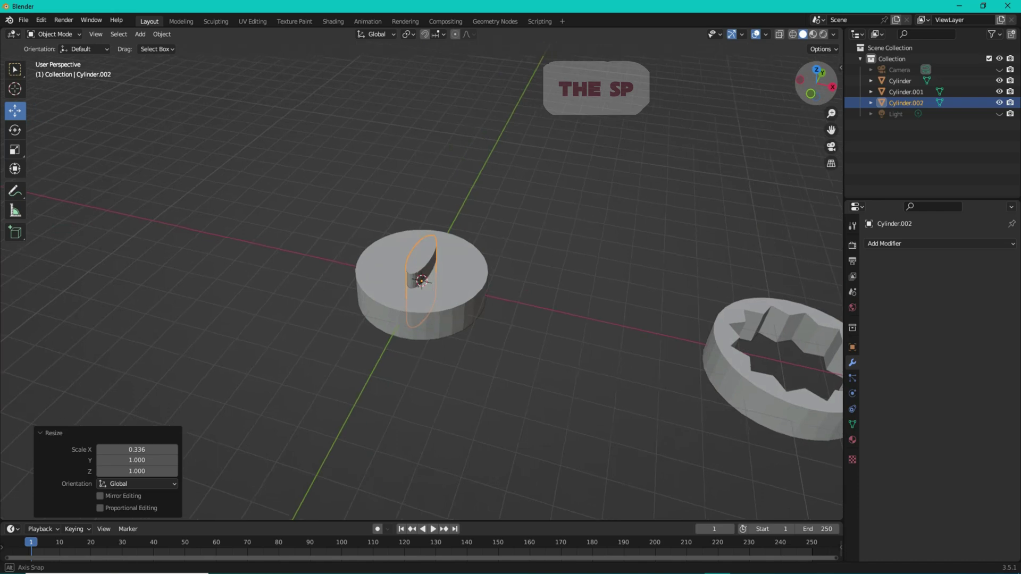
- Apply a Boolean Difference on the disc using the oval cylinder as the cutter
{"action": "double_click", "coordinate": [461, 277]}
{"action": "left_click", "coordinate": [882, 247]}
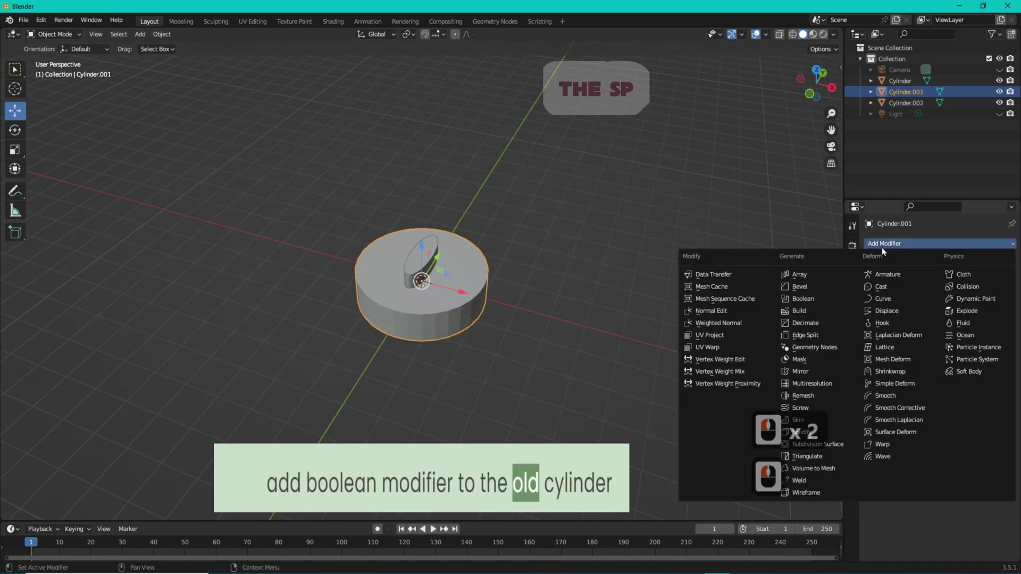
{"action": "left_click", "coordinate": [809, 299]}
{"action": "left_click", "coordinate": [995, 306]}
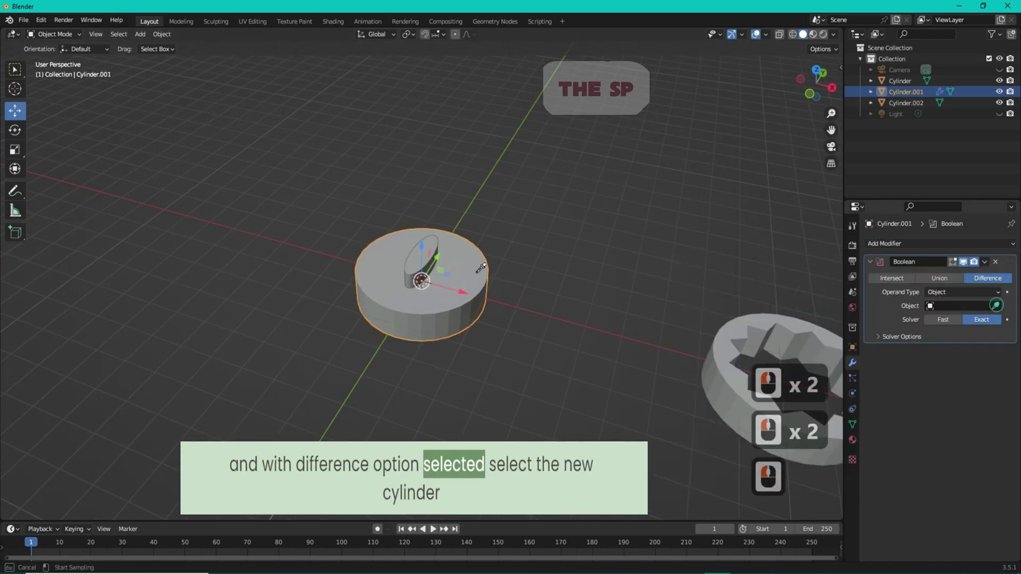
{"action": "left_click", "coordinate": [437, 246]}
{"action": "left_click", "coordinate": [985, 262]}
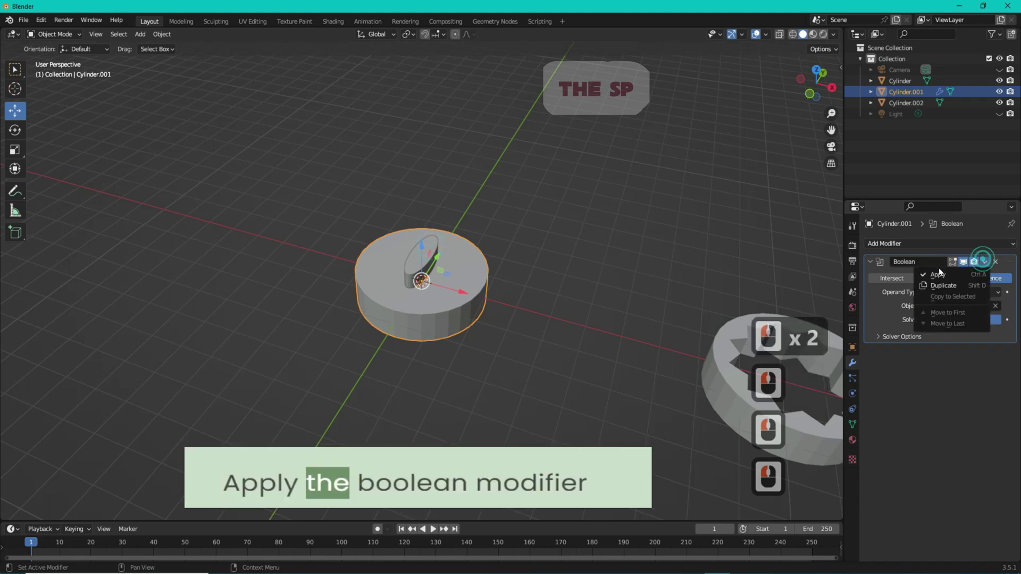
{"action": "left_click", "coordinate": [936, 273]}
- Delete the oval cutter cylinder and return to top view
{"action": "left_click", "coordinate": [417, 257]}
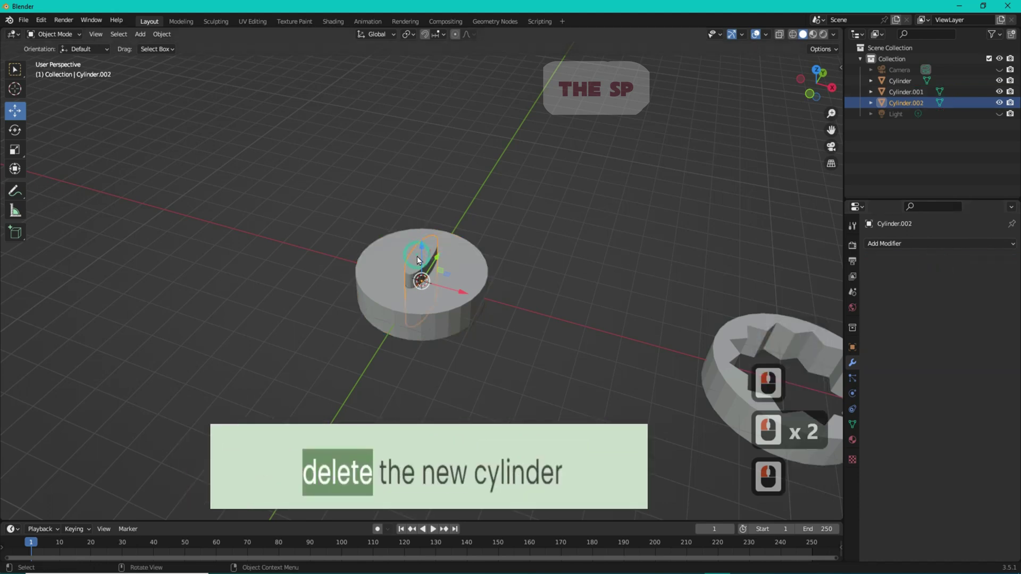
{"action": "key", "text": "Delete"}
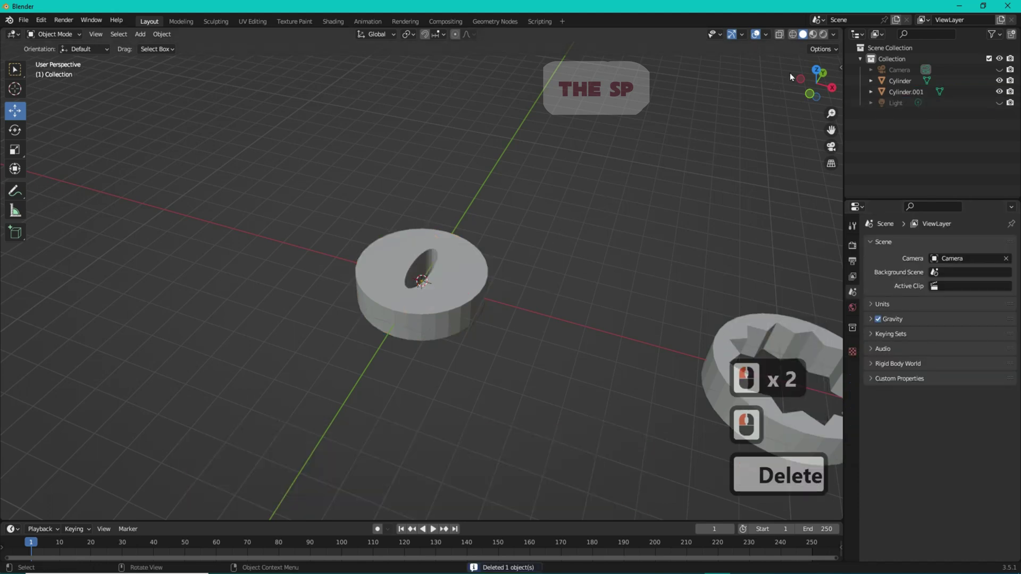
{"action": "left_click", "coordinate": [816, 71]}
- Add a cube and set its Location X to -1 m, then select the disc
{"action": "left_click", "coordinate": [140, 34]}
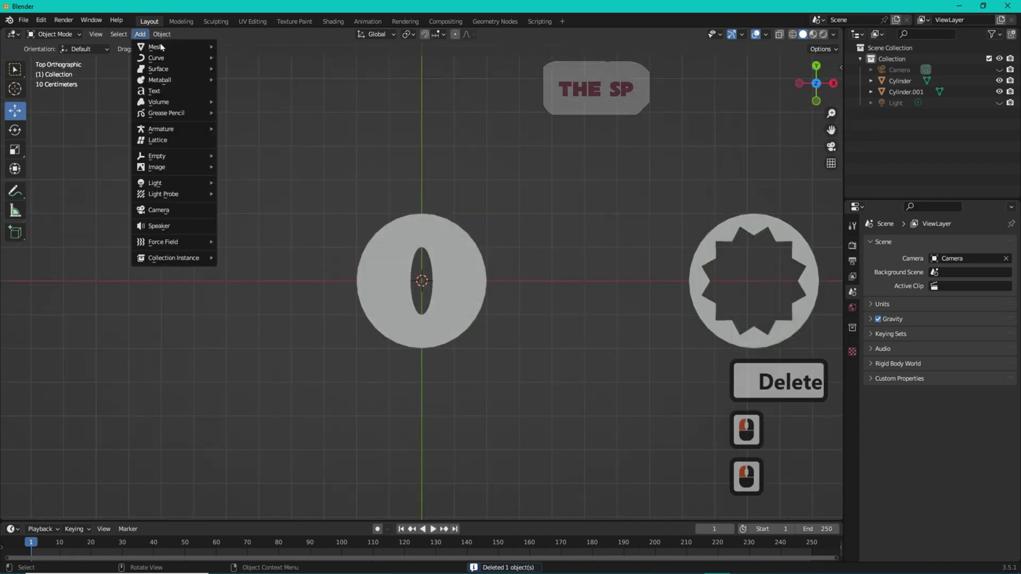
{"action": "left_click", "coordinate": [229, 52]}
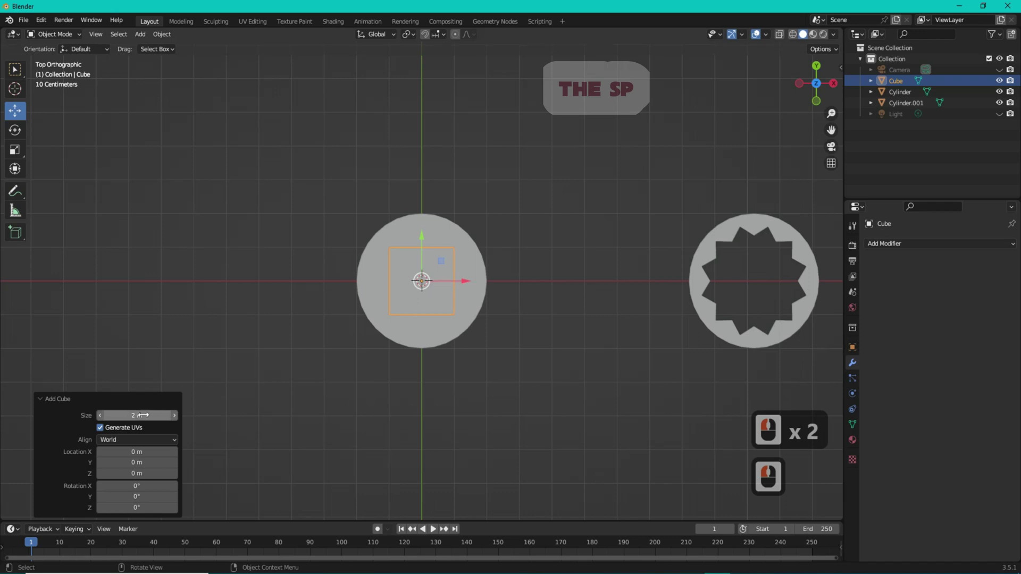
{"action": "left_click", "coordinate": [851, 348]}
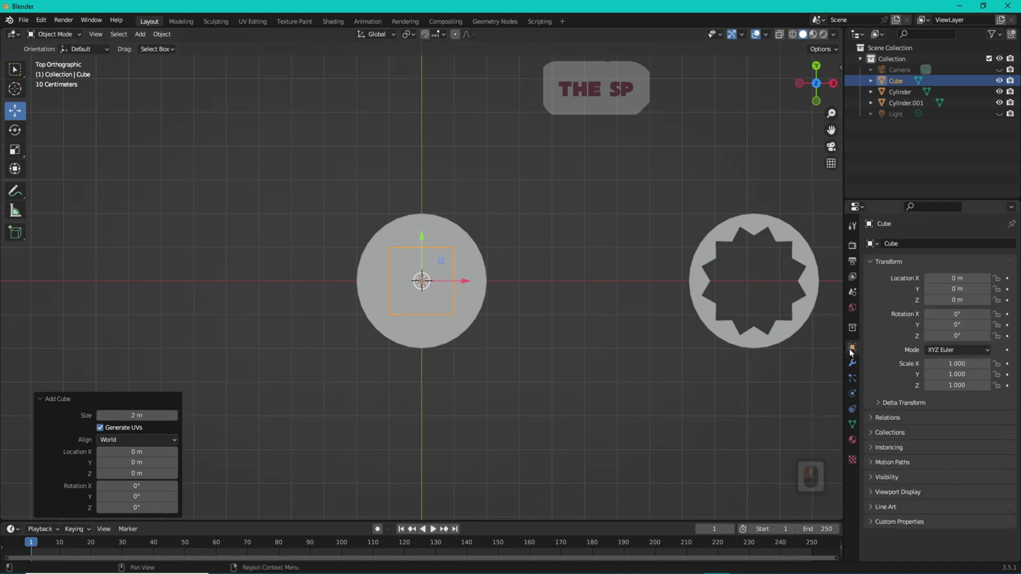
{"action": "double_click", "coordinate": [960, 277]}
{"action": "type", "text": "-1"}
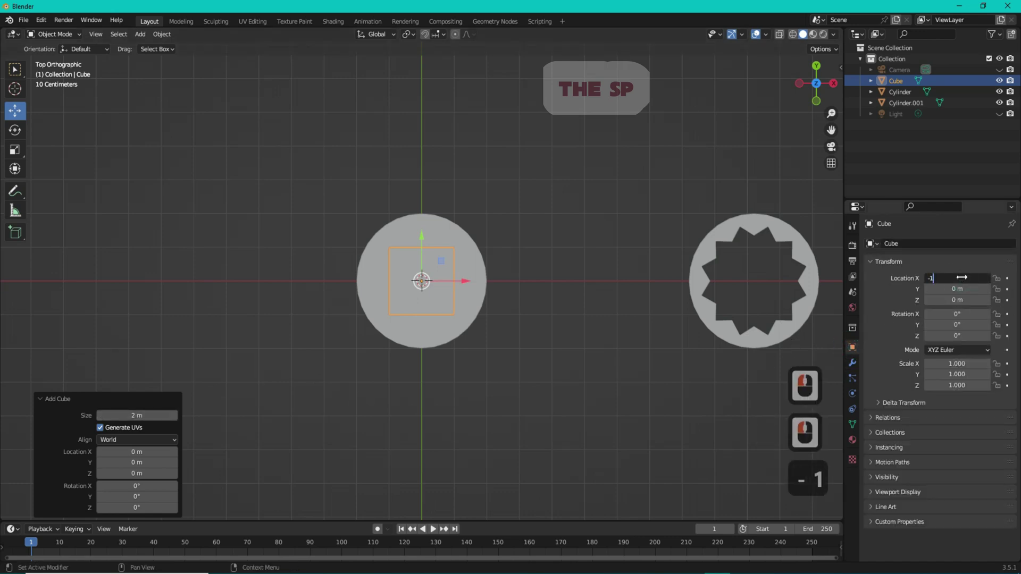
{"action": "key", "text": "Return"}
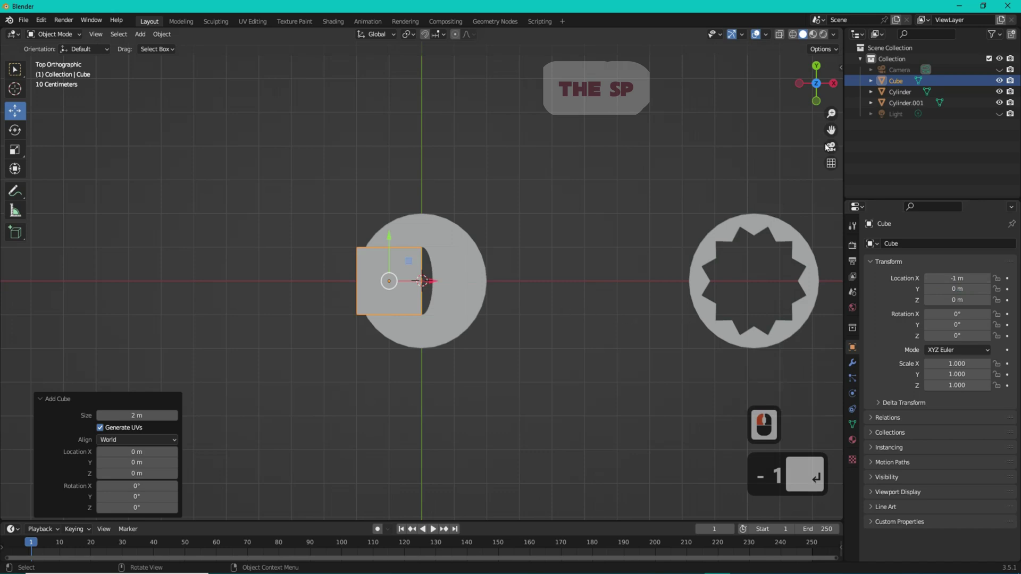
{"action": "left_click", "coordinate": [454, 260]}
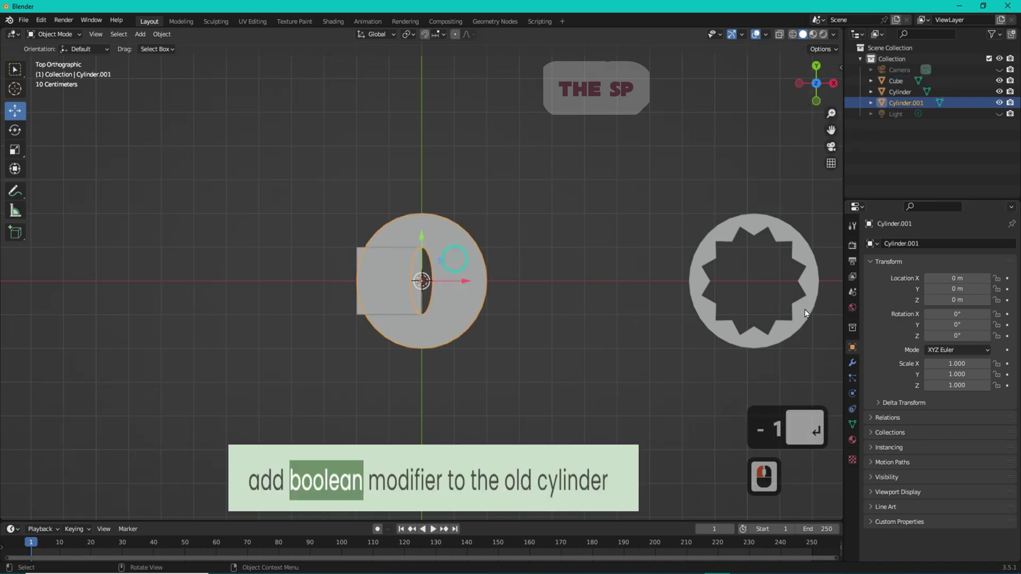
- Add a Difference Boolean to the disc with the Cube as cutter and apply it
{"action": "left_click", "coordinate": [852, 362]}
{"action": "left_click", "coordinate": [914, 245]}
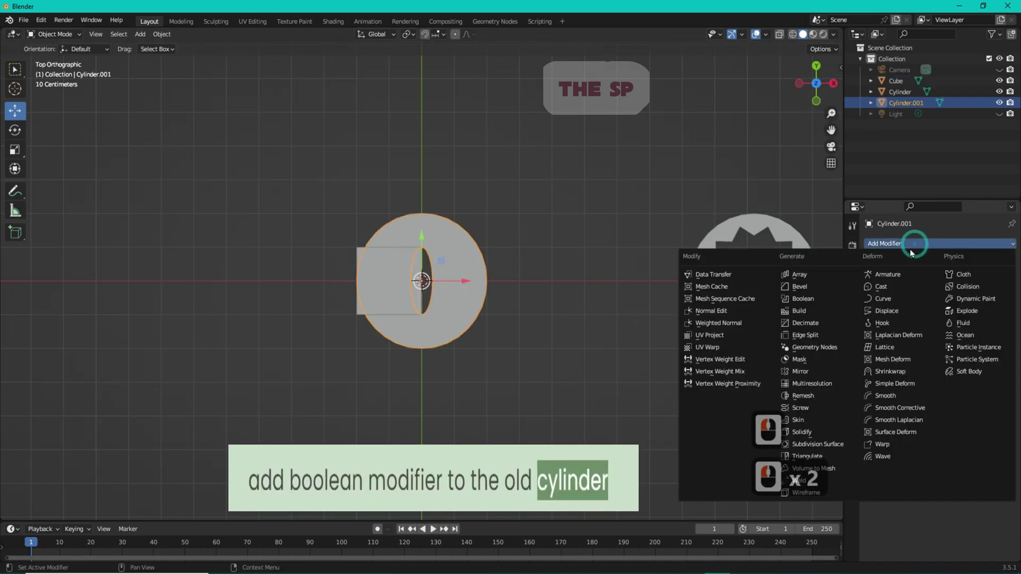
{"action": "left_click", "coordinate": [811, 298]}
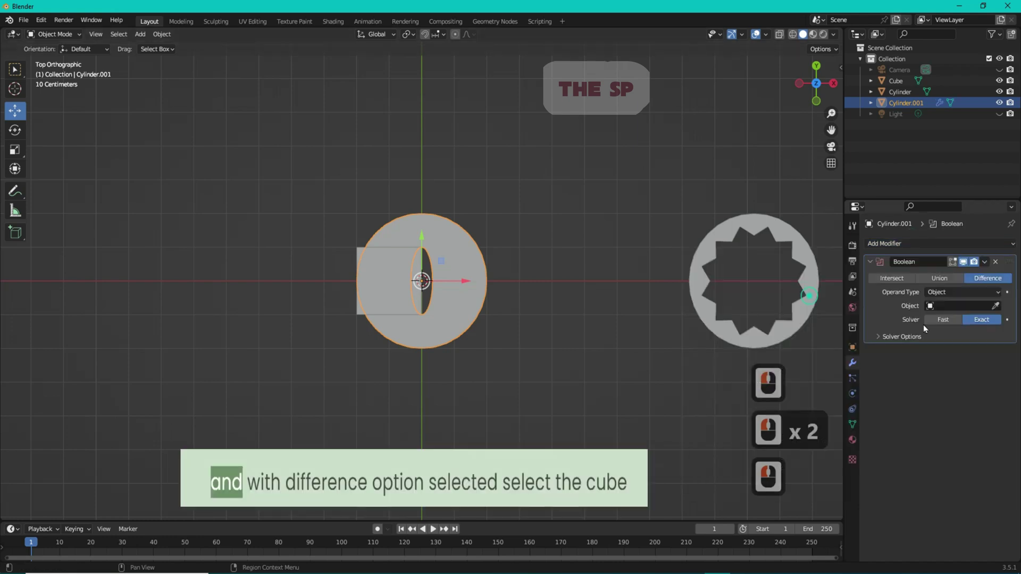
{"action": "left_click", "coordinate": [995, 304]}
{"action": "left_click", "coordinate": [359, 250]}
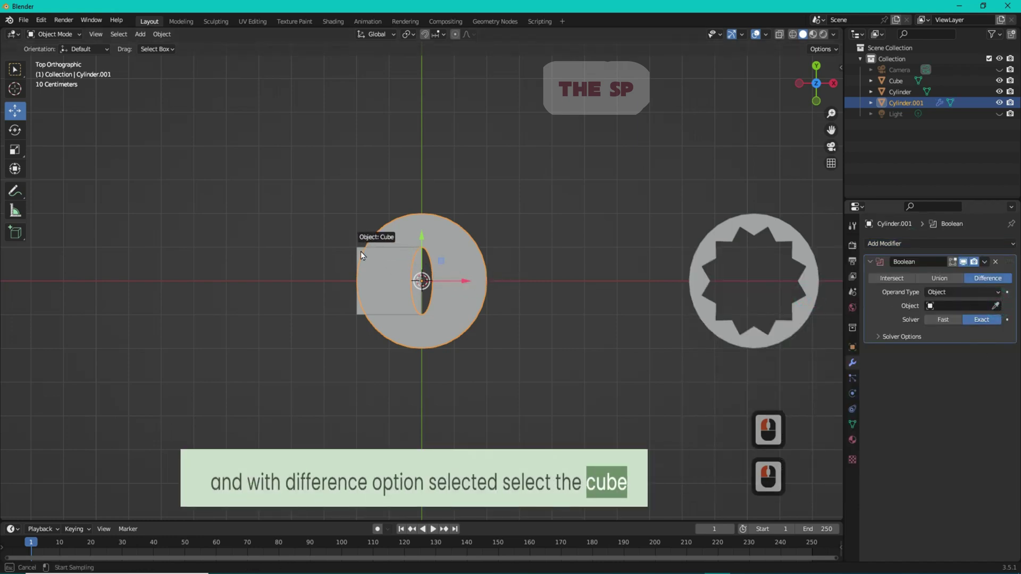
{"action": "left_click", "coordinate": [984, 262]}
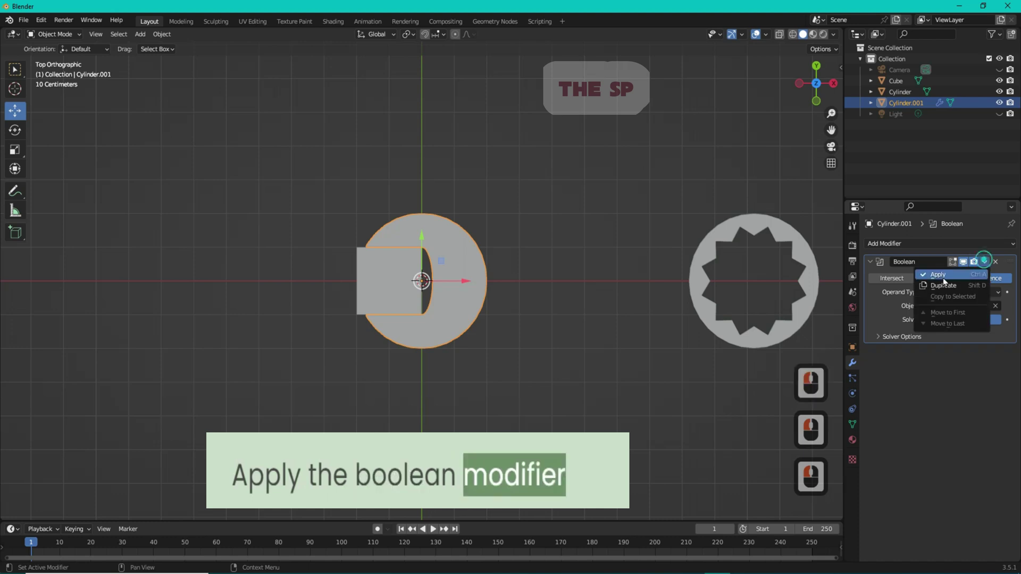
{"action": "left_click", "coordinate": [943, 278]}
- Delete the Cube cutter and select the cut wrench head
{"action": "left_click", "coordinate": [383, 268]}
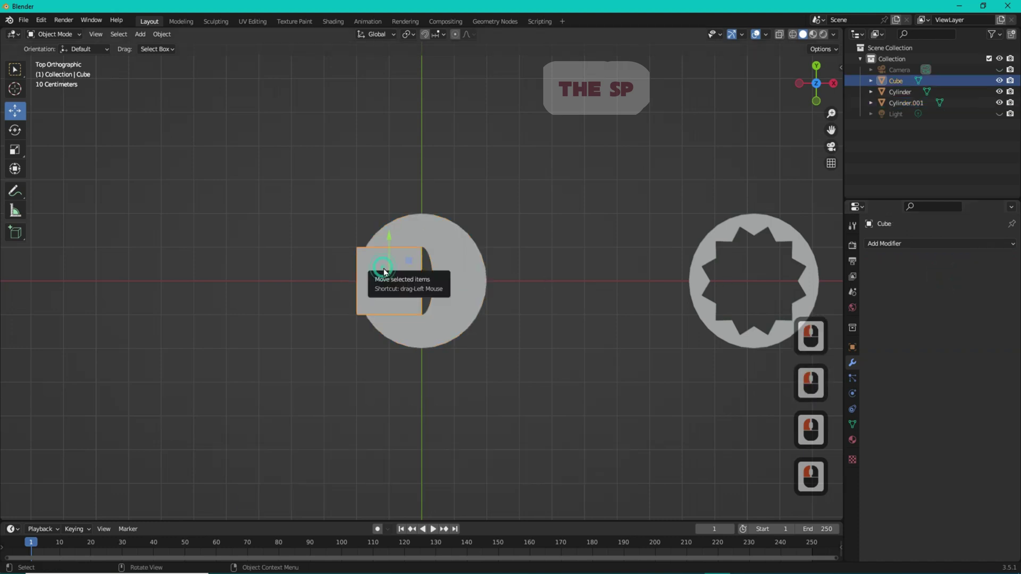
{"action": "key", "text": "Delete"}
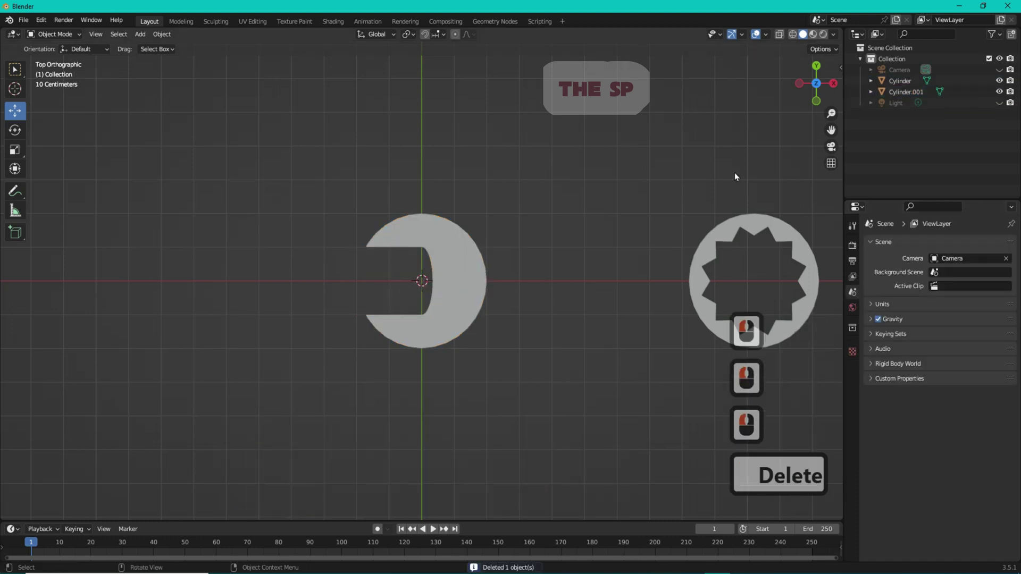
{"action": "left_click", "coordinate": [445, 253]}
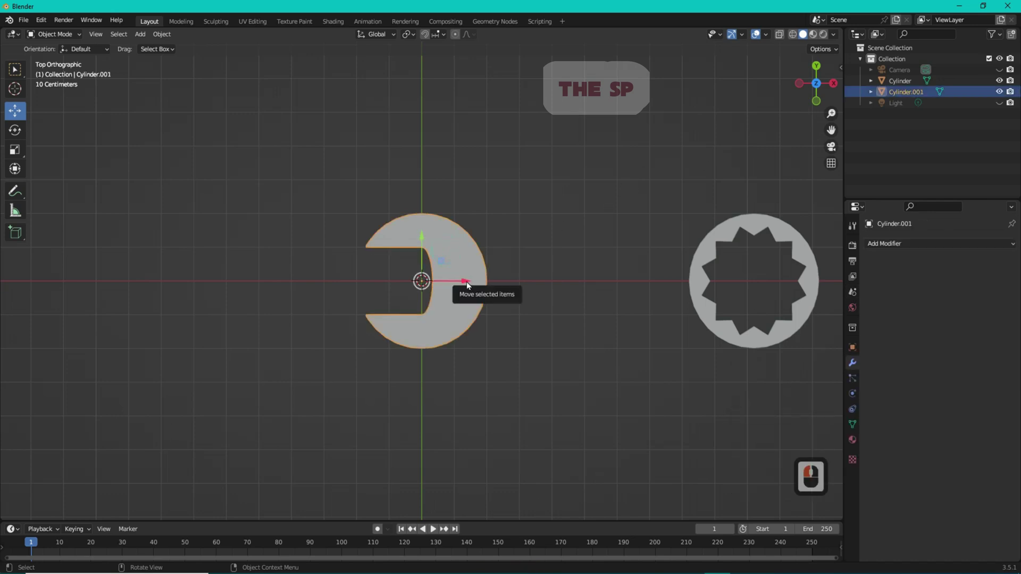
- Slide the open-jaw piece about 8.3 m left and join it with the star-ring piece via Ctrl+J
{"action": "left_click_drag", "start_coordinate": [466, 281], "coordinate": [202, 282]}
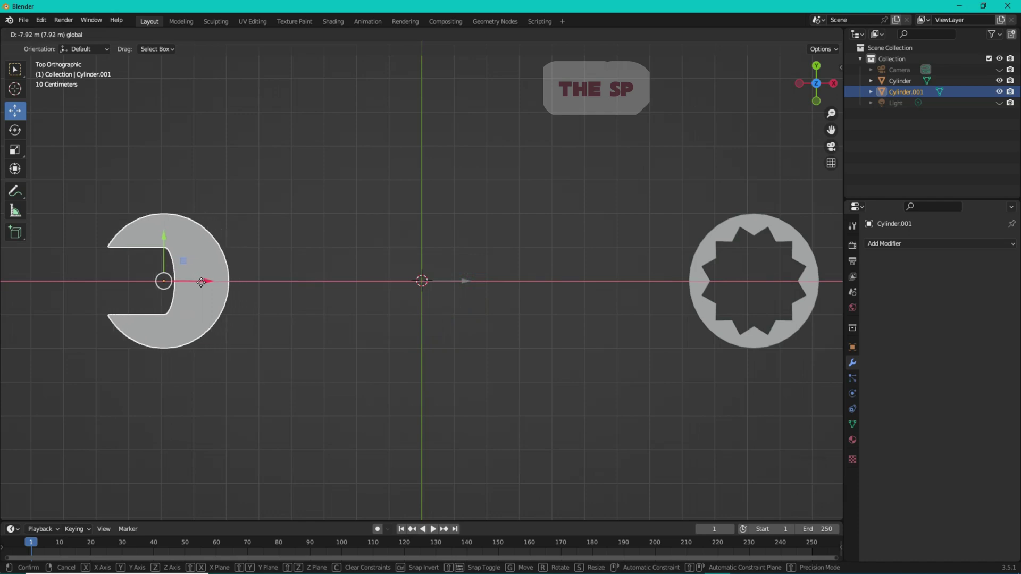
{"action": "left_click_drag", "start_coordinate": [201, 281], "coordinate": [186, 288]}
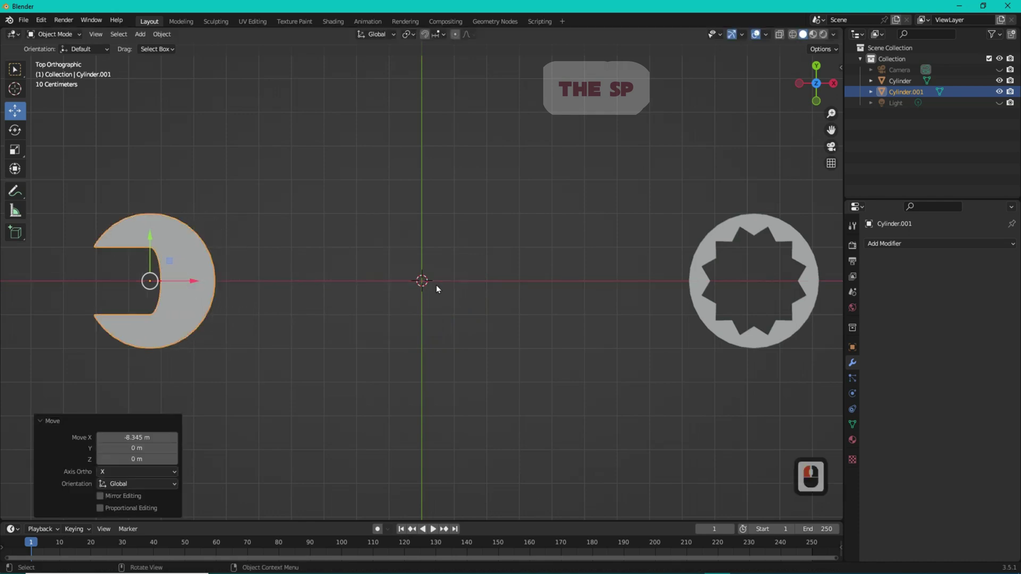
{"action": "left_click", "coordinate": [701, 250]}
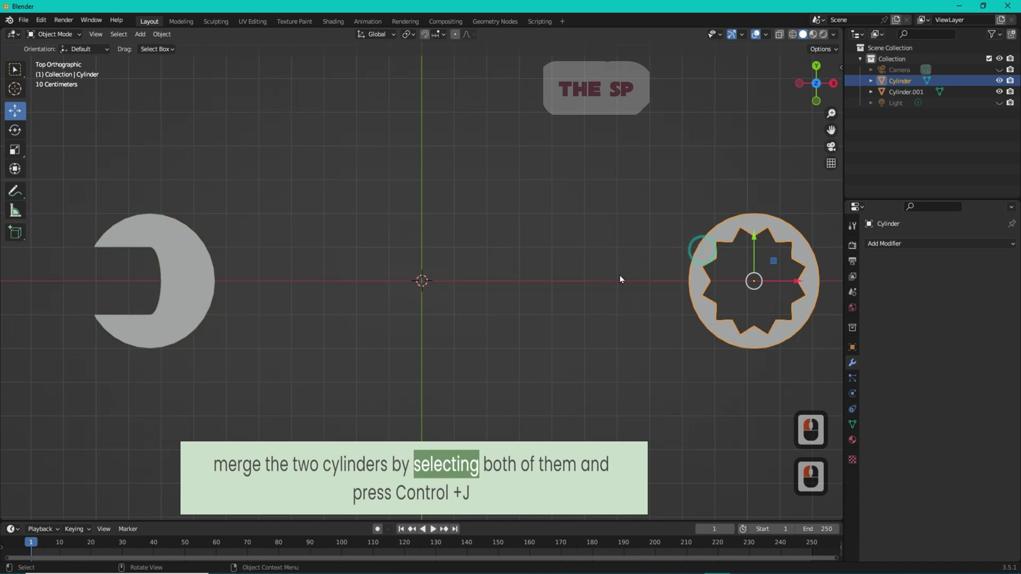
{"action": "left_click", "coordinate": [203, 269], "text": "shift"}
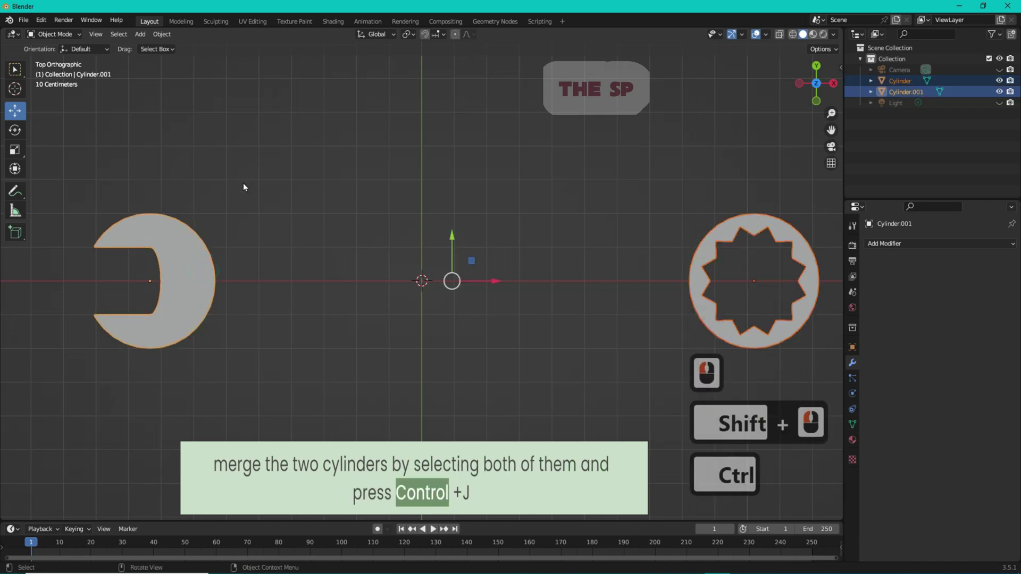
{"action": "key", "text": "ctrl+j"}
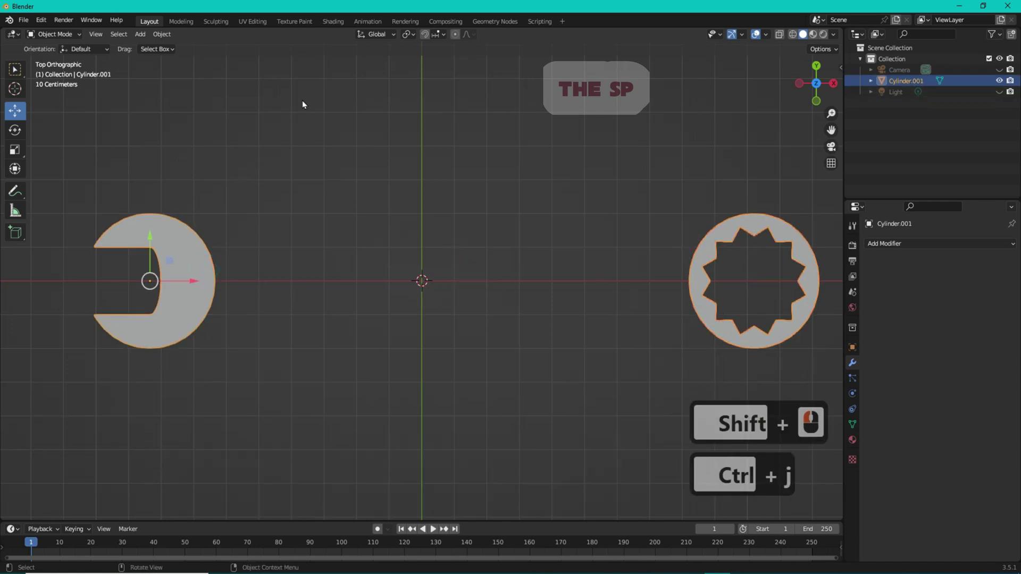
{"action": "left_click_drag", "start_coordinate": [817, 83], "coordinate": [806, 125]}
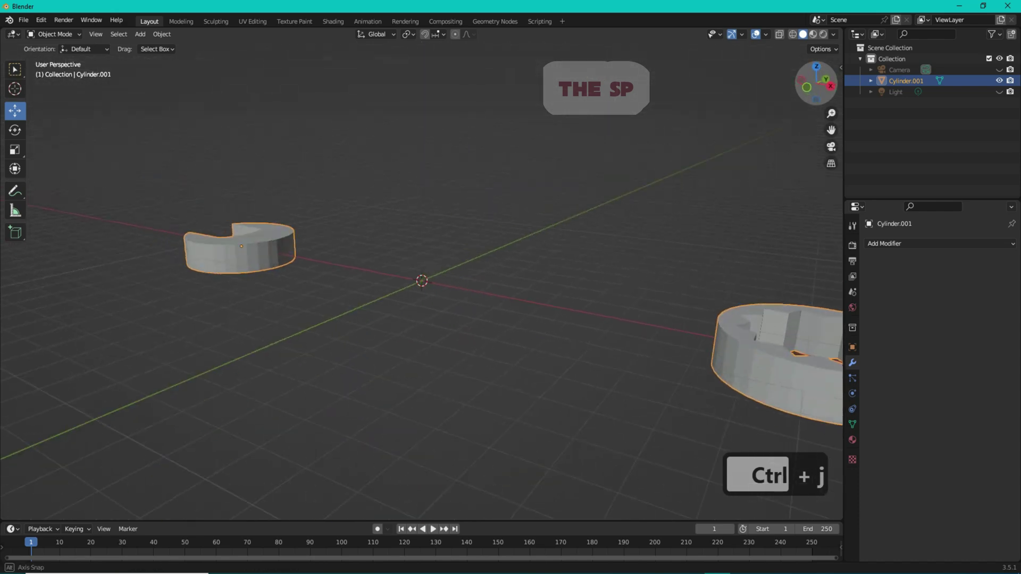
{"action": "left_click", "coordinate": [55, 34]}
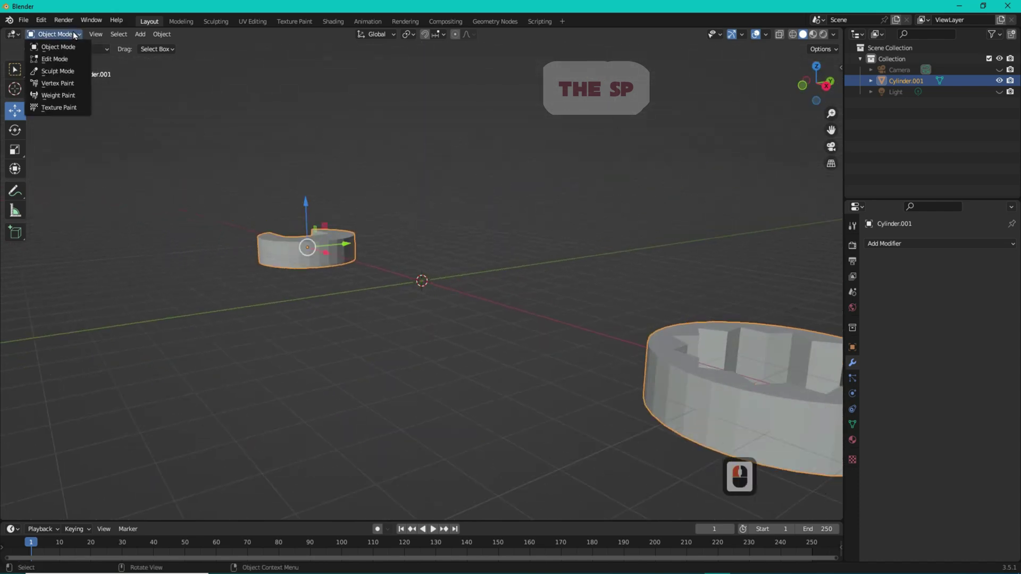
- Enter Edit Mode with face select, front view and X-ray, and box-select all faces
{"action": "left_click", "coordinate": [56, 58]}
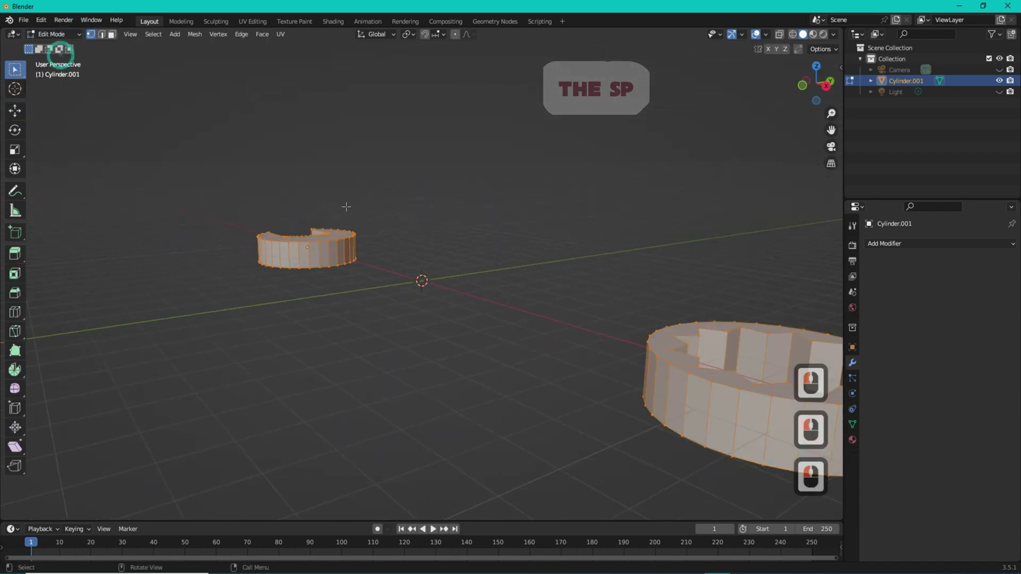
{"action": "left_click", "coordinate": [111, 34]}
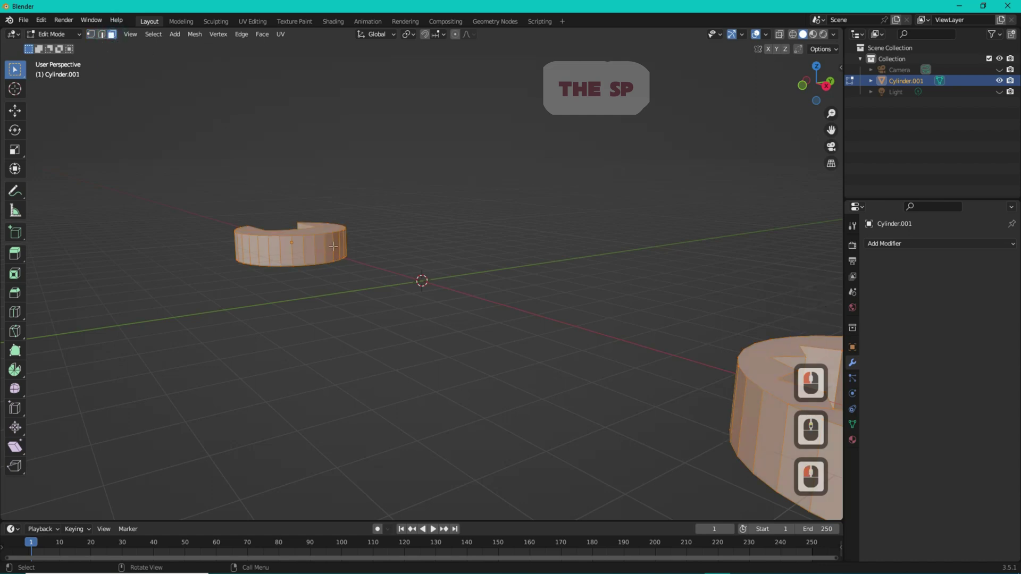
{"action": "left_click", "coordinate": [802, 85]}
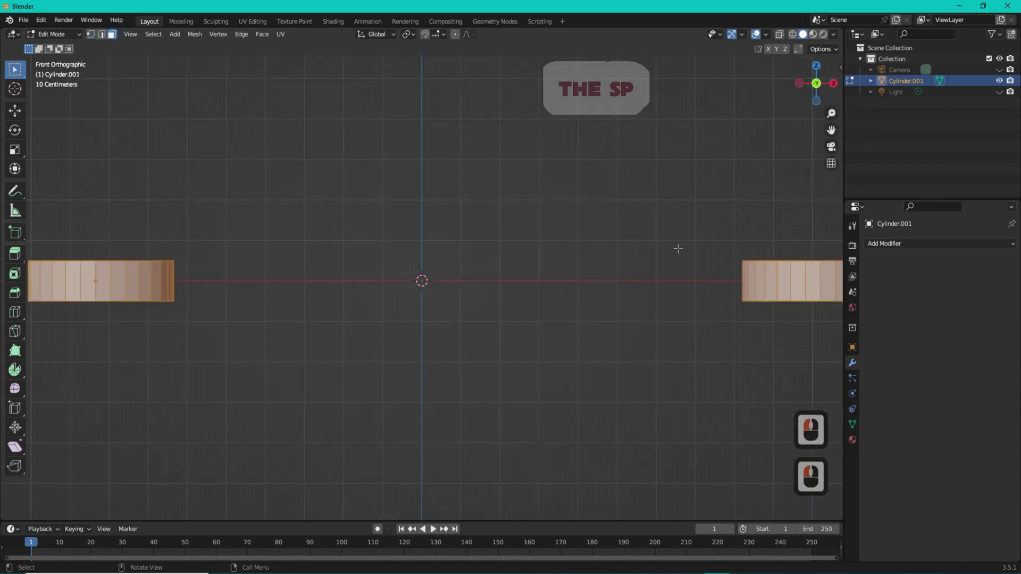
{"action": "scroll", "coordinate": [678, 249], "scroll_direction": "down", "scroll_amount": 3}
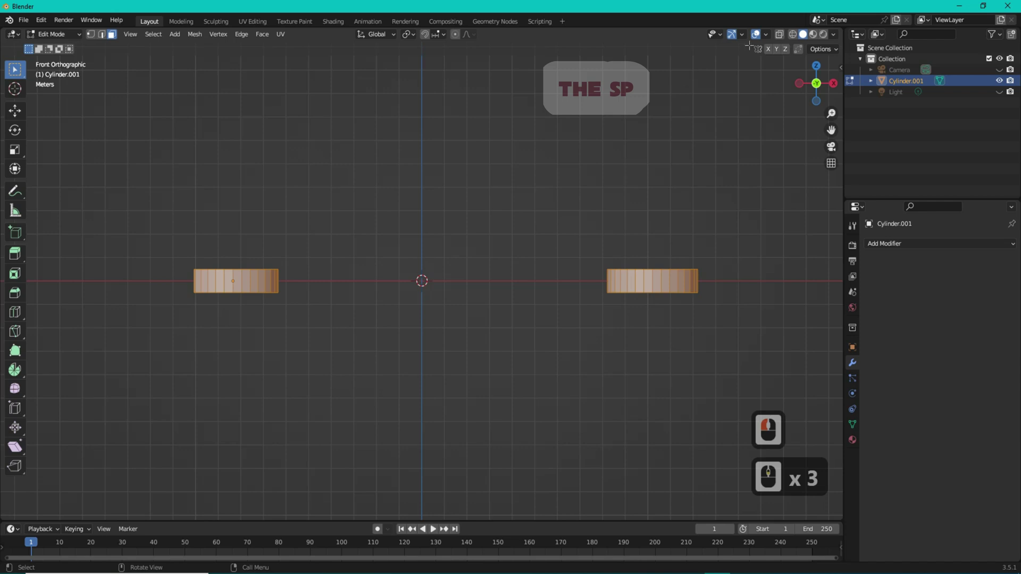
{"action": "left_click", "coordinate": [788, 38]}
{"action": "left_click_drag", "start_coordinate": [747, 272], "coordinate": [180, 284]}
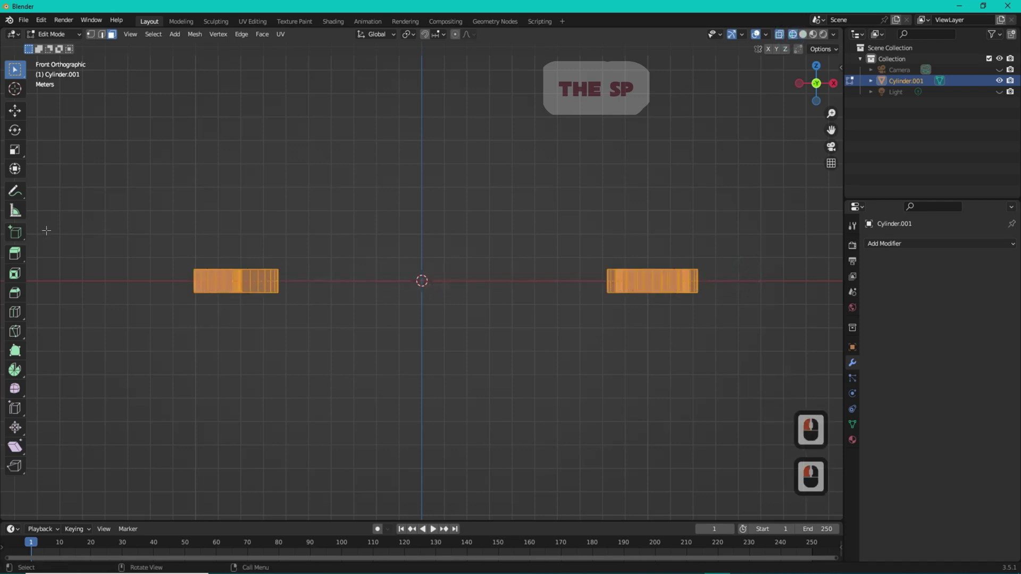
- Inset the selected faces by 0.2032 m, then restore solid shading and pick a jaw side face
{"action": "left_click", "coordinate": [16, 274]}
{"action": "left_click_drag", "start_coordinate": [481, 251], "coordinate": [481, 259]}
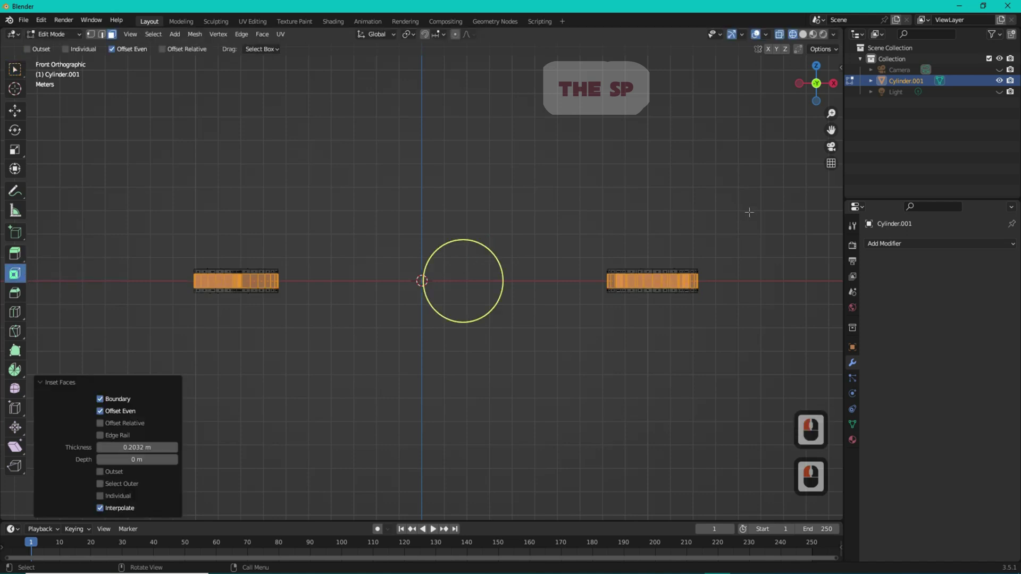
{"action": "left_click_drag", "start_coordinate": [816, 84], "coordinate": [812, 64]}
{"action": "left_click", "coordinate": [803, 35]}
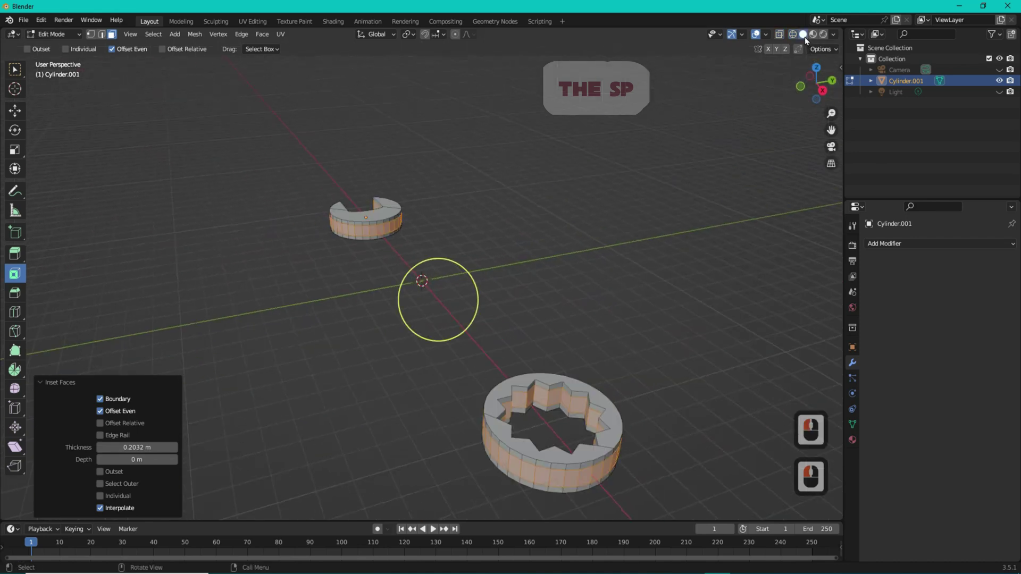
{"action": "scroll", "coordinate": [391, 197], "scroll_direction": "up", "scroll_amount": 4}
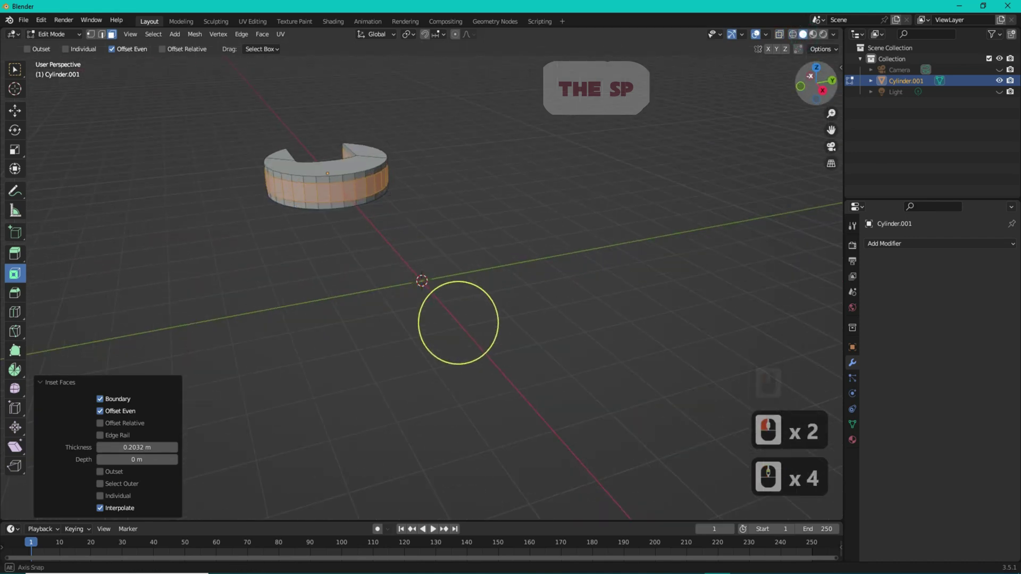
{"action": "left_click_drag", "start_coordinate": [800, 85], "coordinate": [795, 69]}
{"action": "left_click", "coordinate": [442, 218]}
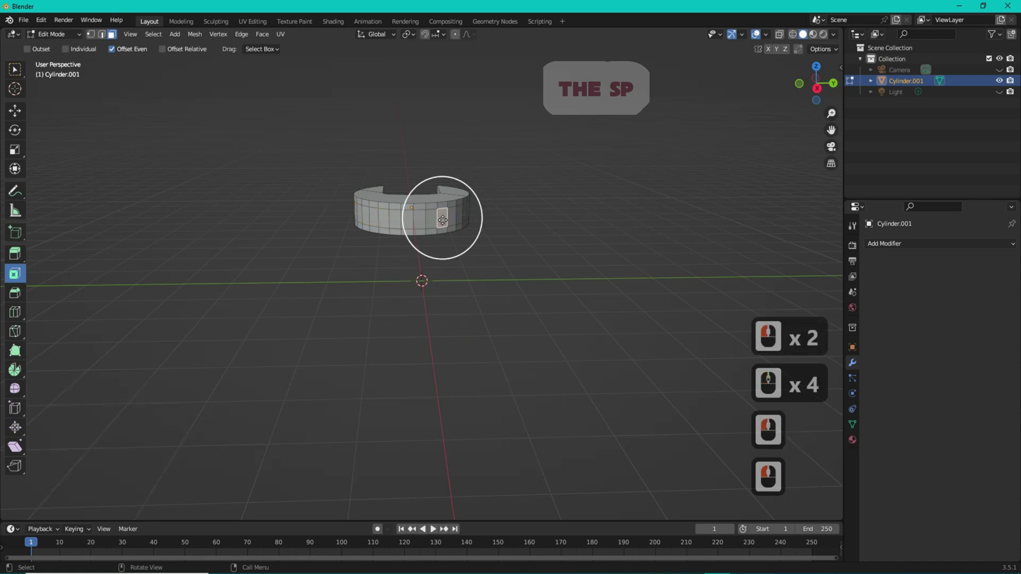
- Add the neighbouring side faces on the jaw piece to the selection
{"action": "left_click", "coordinate": [412, 221], "text": "shift"}
{"action": "left_click", "coordinate": [394, 218], "text": "shift"}
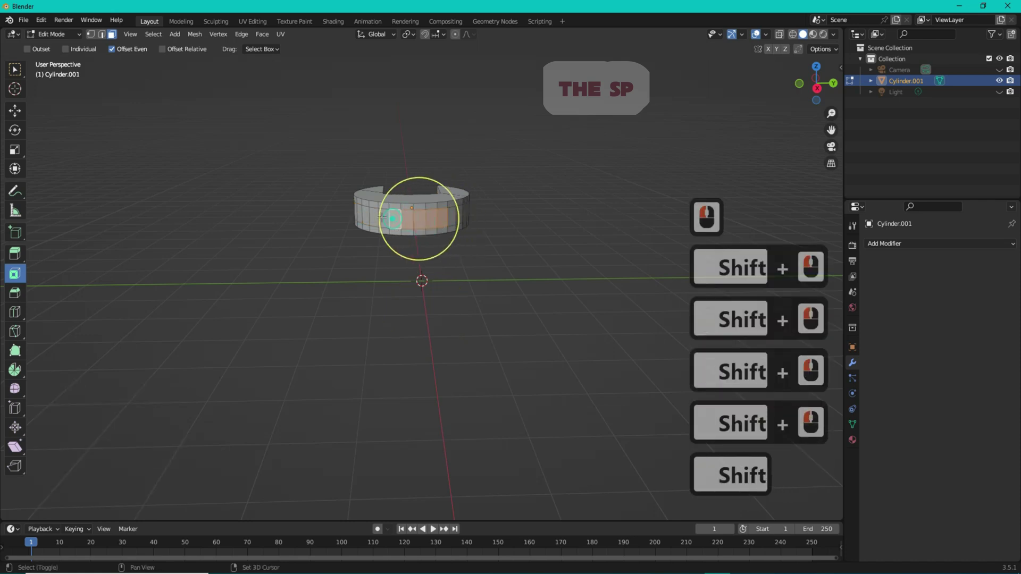
{"action": "mouse_move", "coordinate": [815, 82]}
{"action": "left_mouse_down"}
{"action": "mouse_move", "coordinate": [798, 91]}
{"action": "mouse_move", "coordinate": [814, 85]}
{"action": "left_mouse_up"}
{"action": "scroll", "coordinate": [493, 176], "scroll_direction": "up", "scroll_amount": 2}
{"action": "scroll", "coordinate": [493, 176], "scroll_direction": "up", "scroll_amount": 1}
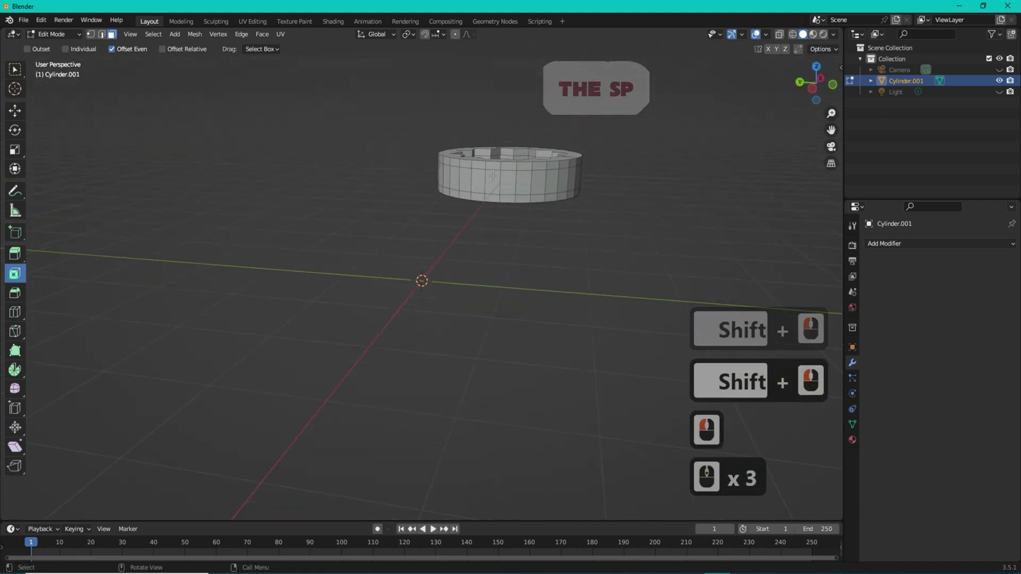
- Add the matching row of side faces on the star-ring piece
{"action": "left_click", "coordinate": [519, 181], "text": "shift"}
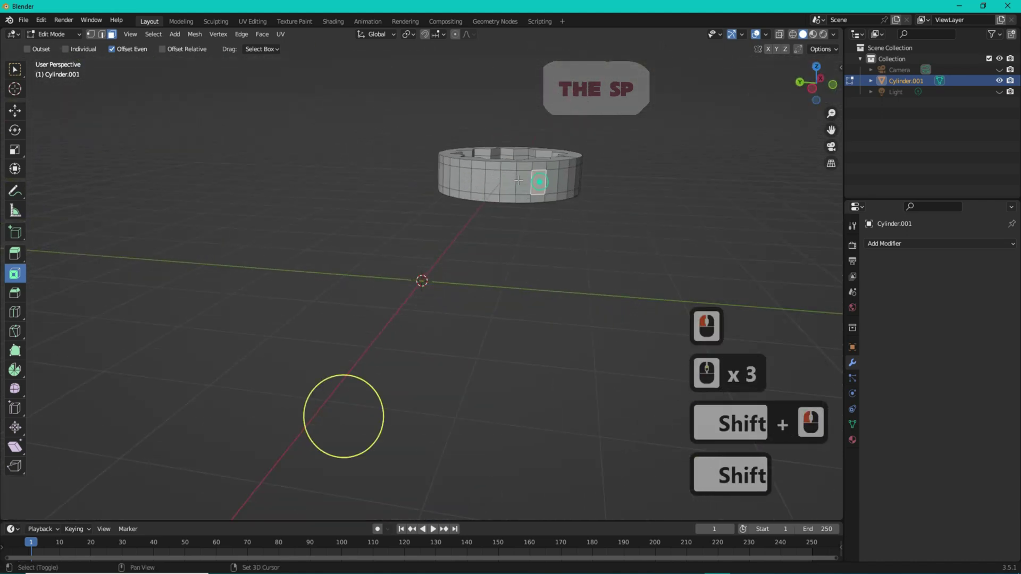
{"action": "left_click", "coordinate": [522, 181], "text": "shift"}
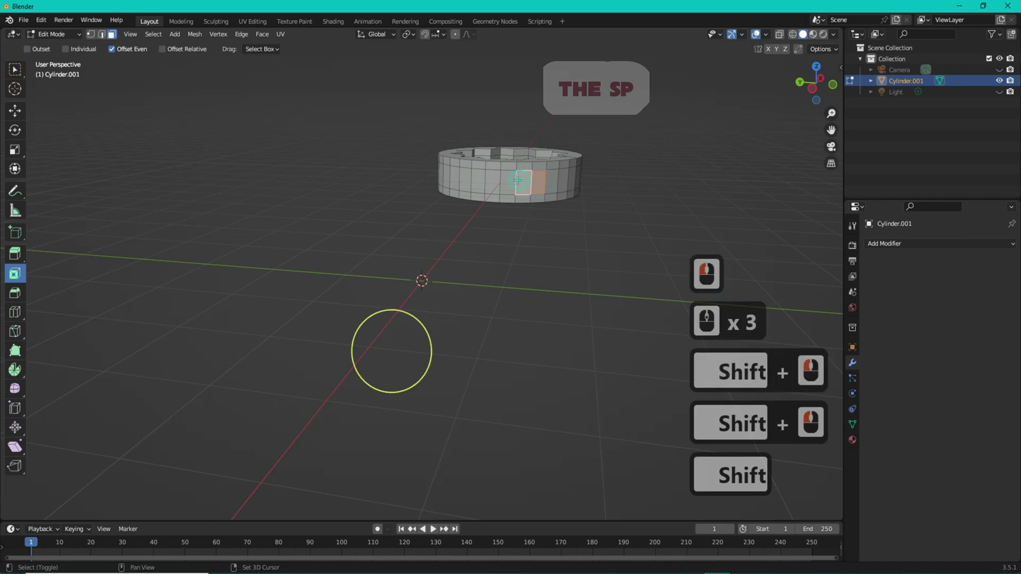
{"action": "left_click", "coordinate": [491, 179], "text": "shift"}
{"action": "left_click", "coordinate": [465, 180], "text": "shift"}
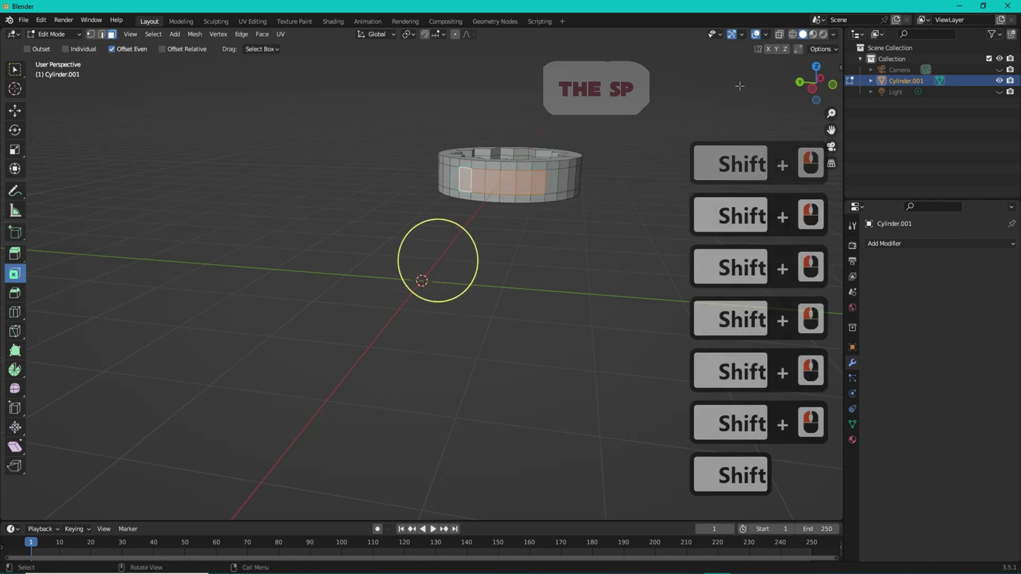
{"action": "left_click_drag", "start_coordinate": [826, 85], "coordinate": [659, 136]}
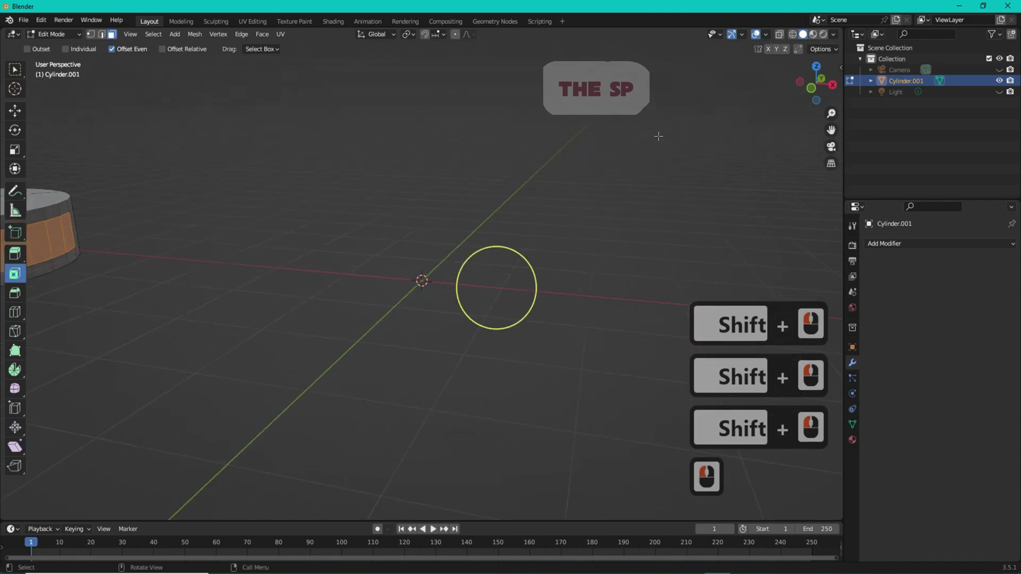
{"action": "scroll", "coordinate": [593, 161], "scroll_direction": "down", "scroll_amount": 4}
{"action": "scroll", "coordinate": [594, 161], "scroll_direction": "down", "scroll_amount": 2}
{"action": "right_click", "coordinate": [547, 247]}
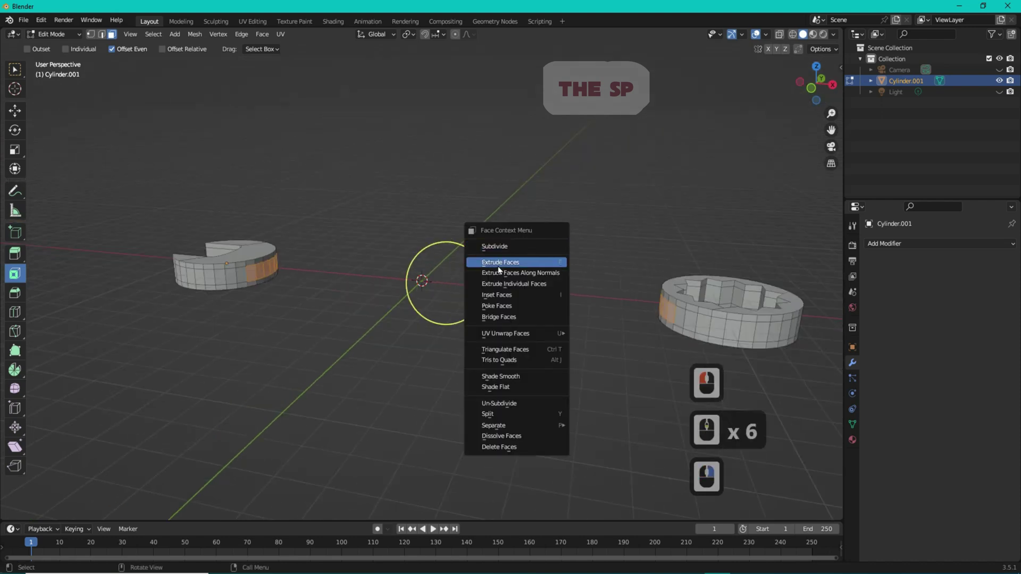
- Bridge the selected faces into a handle strip and view the wrench from above
{"action": "left_click", "coordinate": [492, 317]}
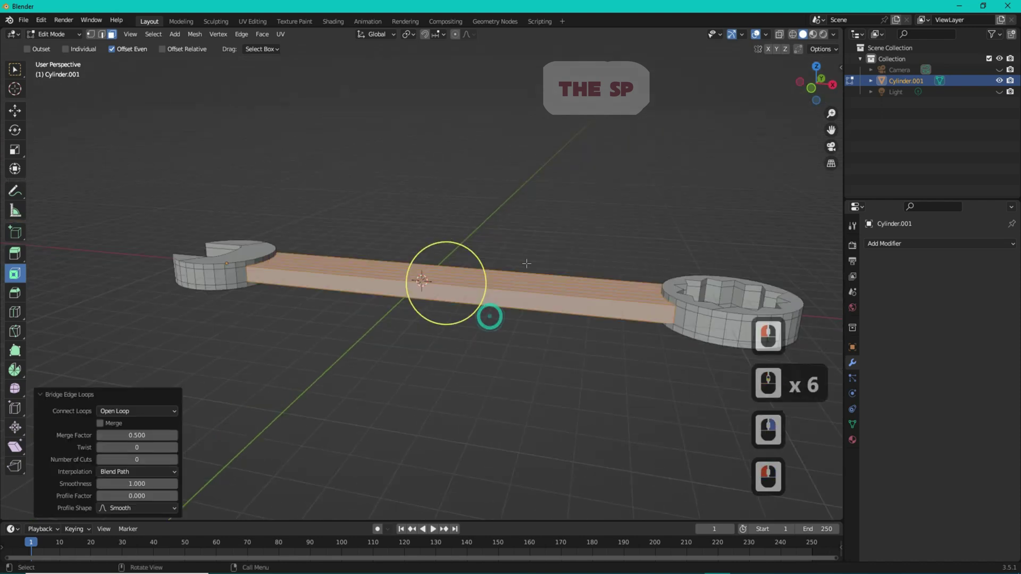
{"action": "left_click", "coordinate": [818, 67]}
{"action": "scroll", "coordinate": [485, 226], "scroll_direction": "down", "scroll_amount": 2}
{"action": "scroll", "coordinate": [485, 226], "scroll_direction": "up", "scroll_amount": 4}
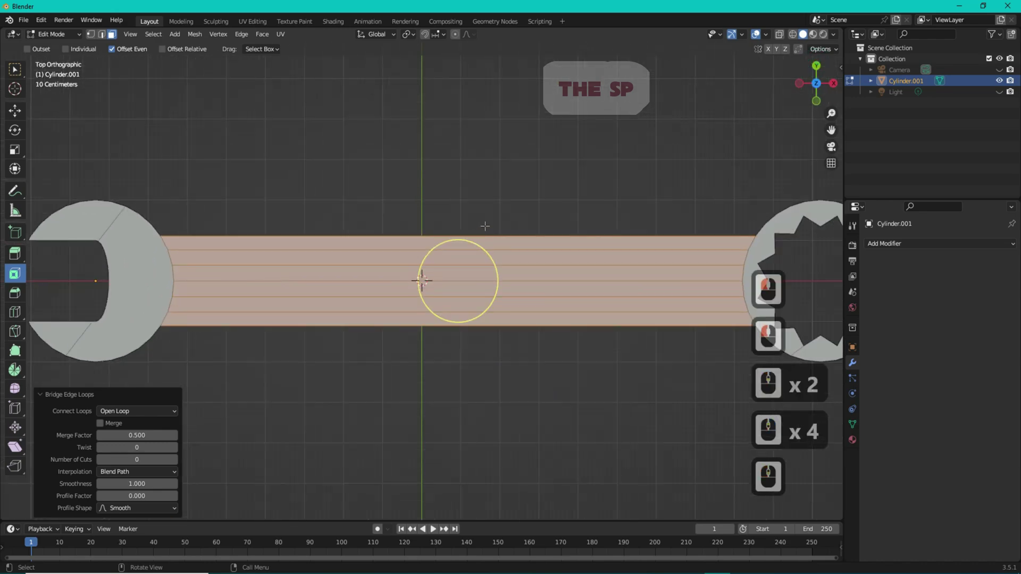
{"action": "scroll", "coordinate": [485, 226], "scroll_direction": "down", "scroll_amount": 1}
- Switch to X-ray edge selection and box-select the handle's lengthwise edges
{"action": "left_click", "coordinate": [15, 111]}
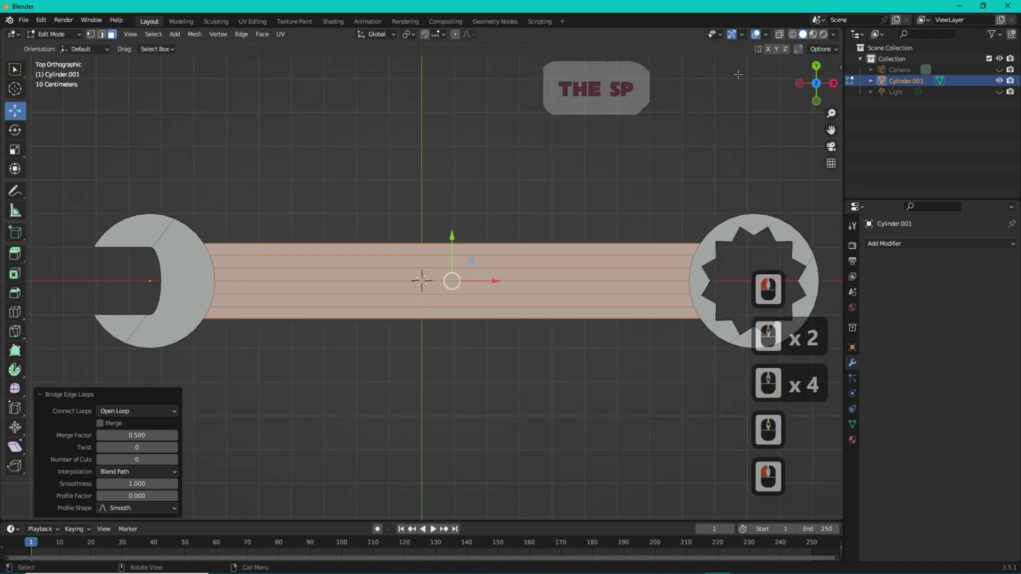
{"action": "left_click", "coordinate": [780, 34]}
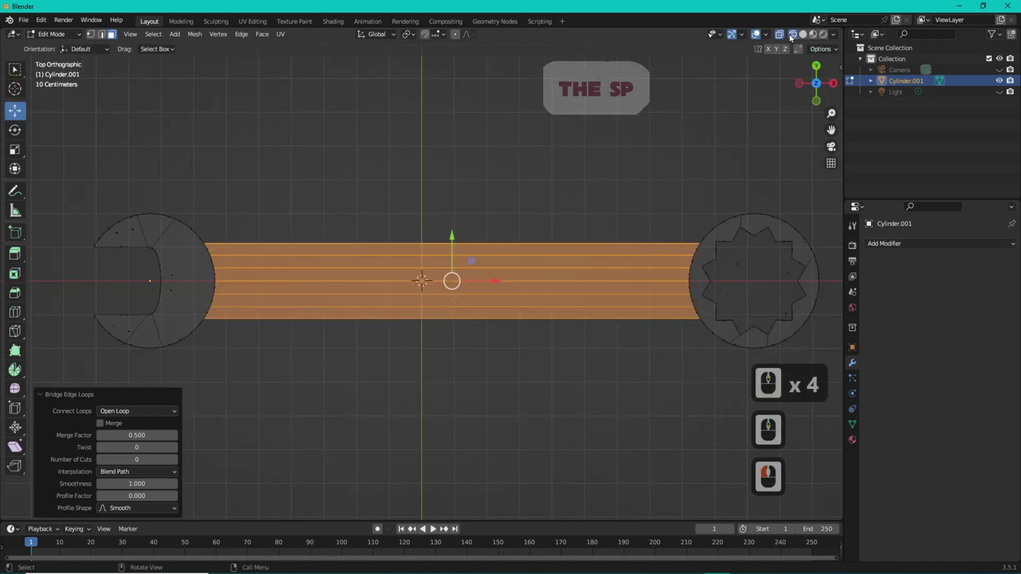
{"action": "left_click", "coordinate": [101, 34]}
{"action": "left_click_drag", "start_coordinate": [498, 187], "coordinate": [430, 346]}
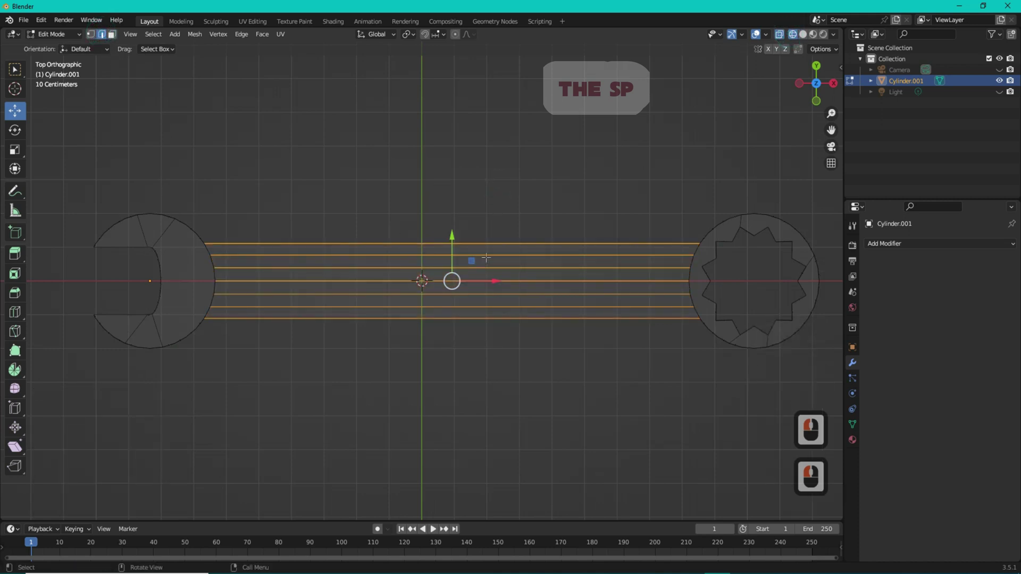
- Add an edge loop across the handle, slide it near the ring end, and scale it to 0.726
{"action": "key", "text": "ctrl+r"}
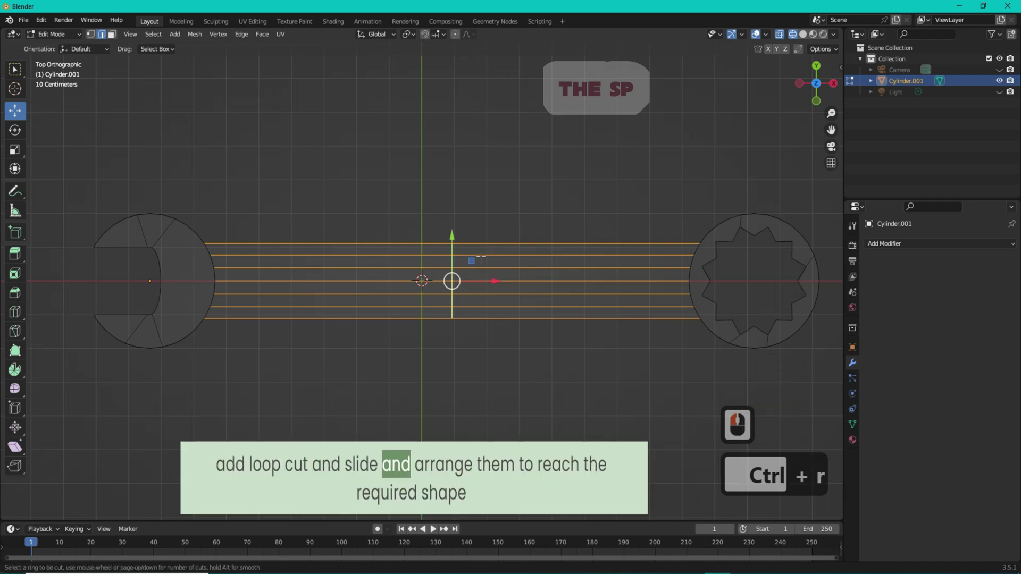
{"action": "left_click", "coordinate": [479, 275]}
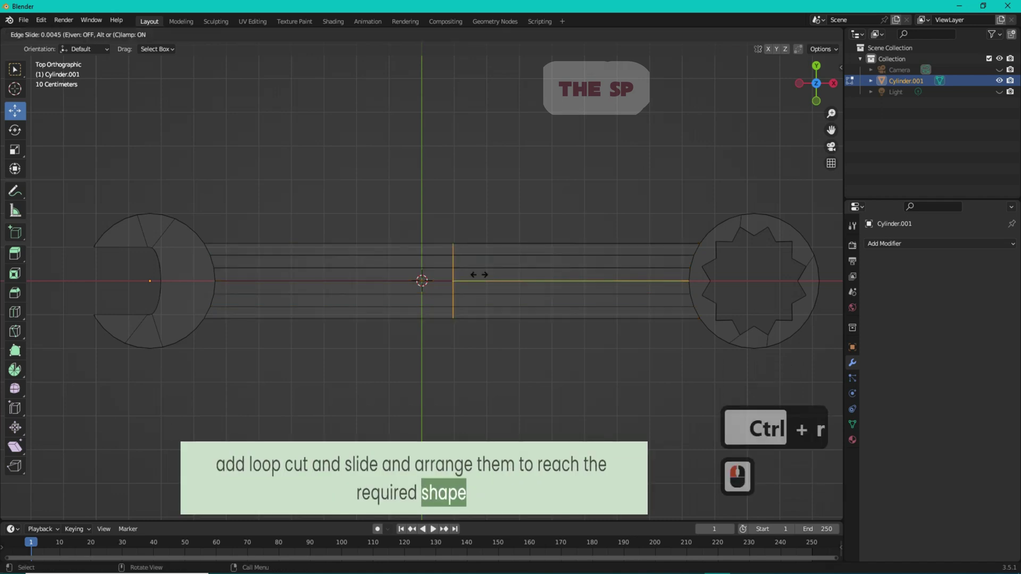
{"action": "left_click", "coordinate": [469, 277]}
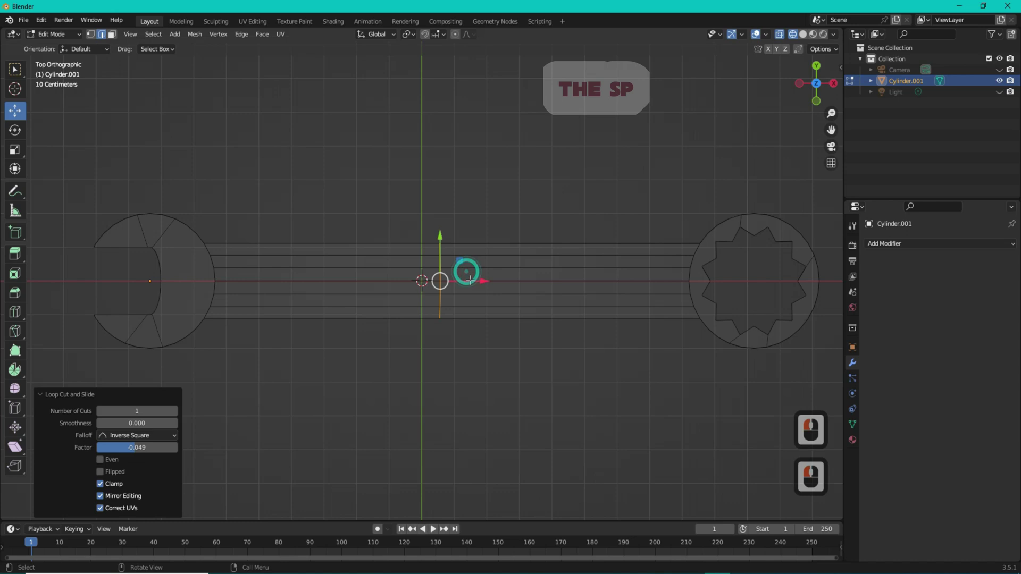
{"action": "left_click_drag", "start_coordinate": [481, 280], "coordinate": [688, 283]}
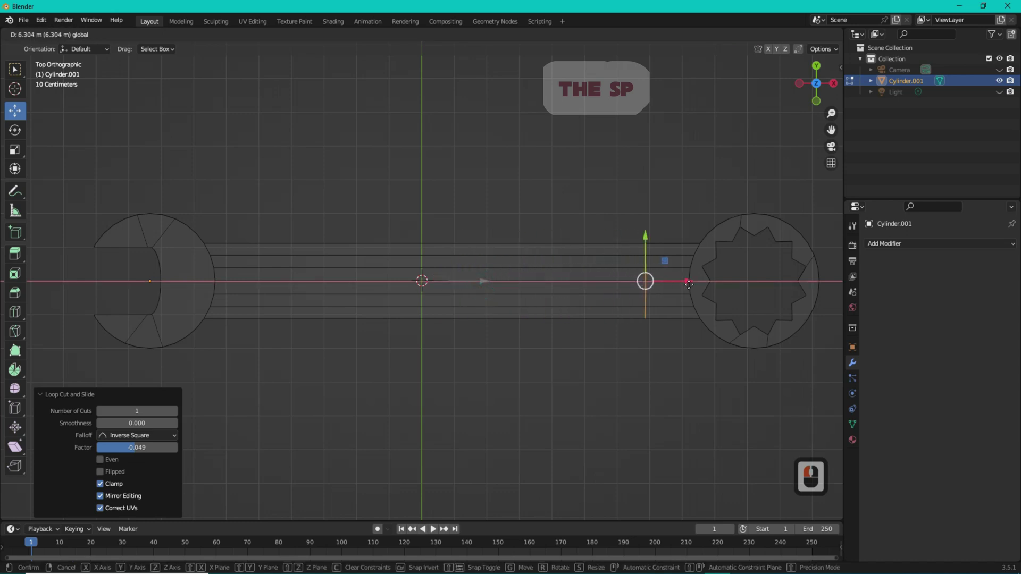
{"action": "left_click_drag", "start_coordinate": [690, 284], "coordinate": [709, 280]}
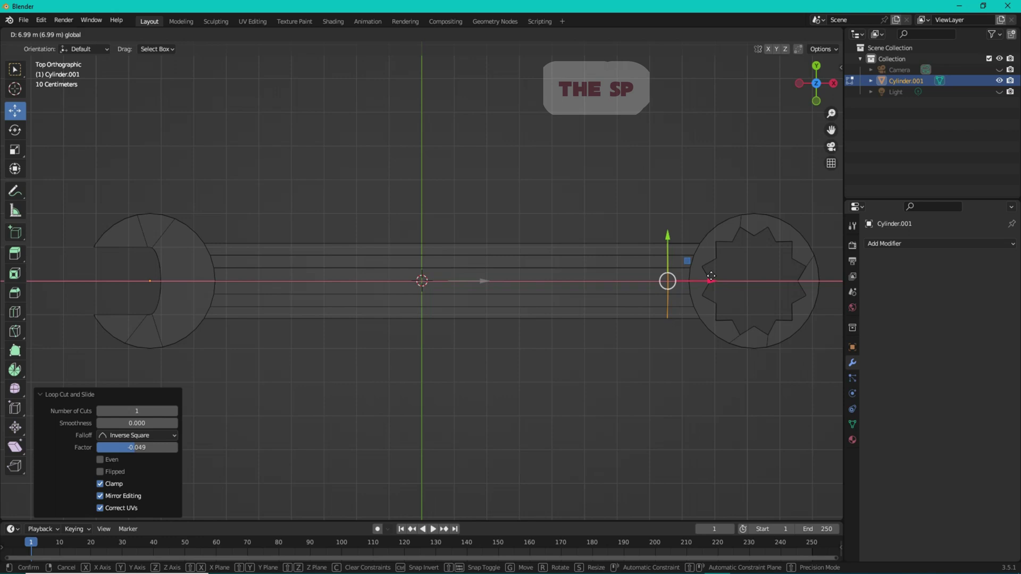
{"action": "left_click_drag", "start_coordinate": [711, 275], "coordinate": [714, 244]}
{"action": "key", "text": "s"}
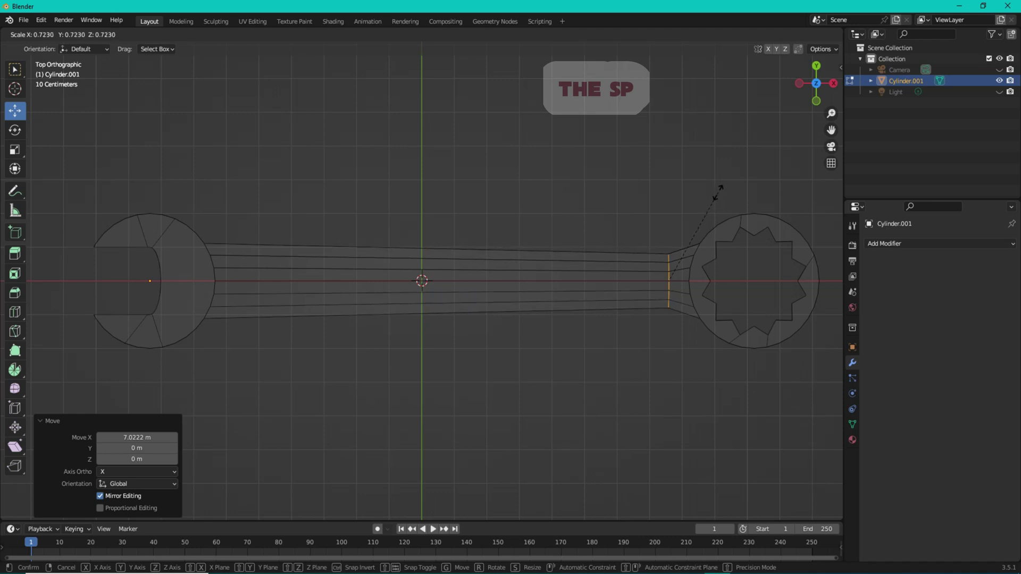
{"action": "left_click", "coordinate": [718, 192]}
{"action": "left_click_drag", "start_coordinate": [712, 281], "coordinate": [717, 282]}
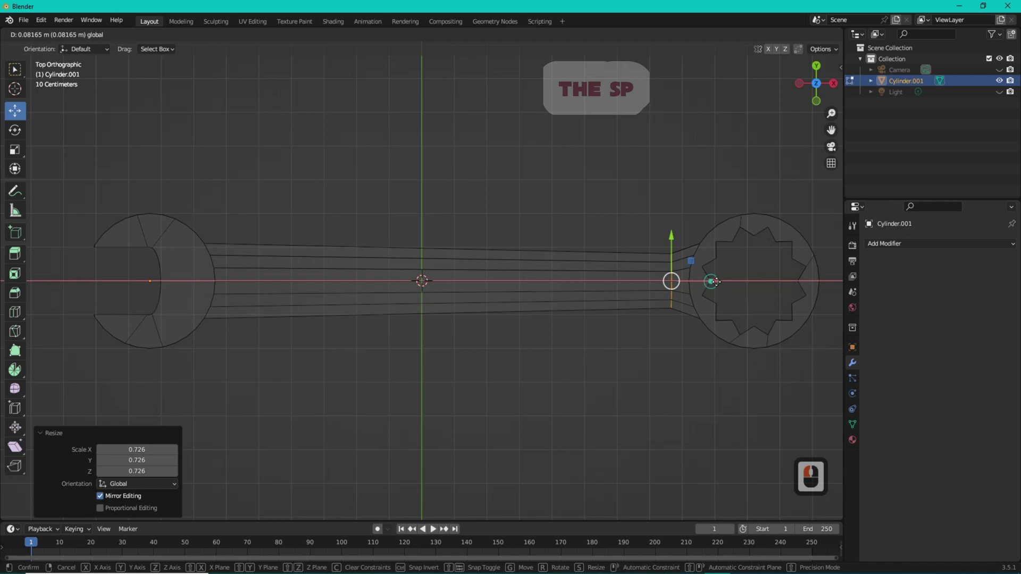
{"action": "left_click", "coordinate": [717, 282]}
- Add a second loop cut beside the ring-end neck and scale it to about 0.68
{"action": "left_click", "coordinate": [577, 224]}
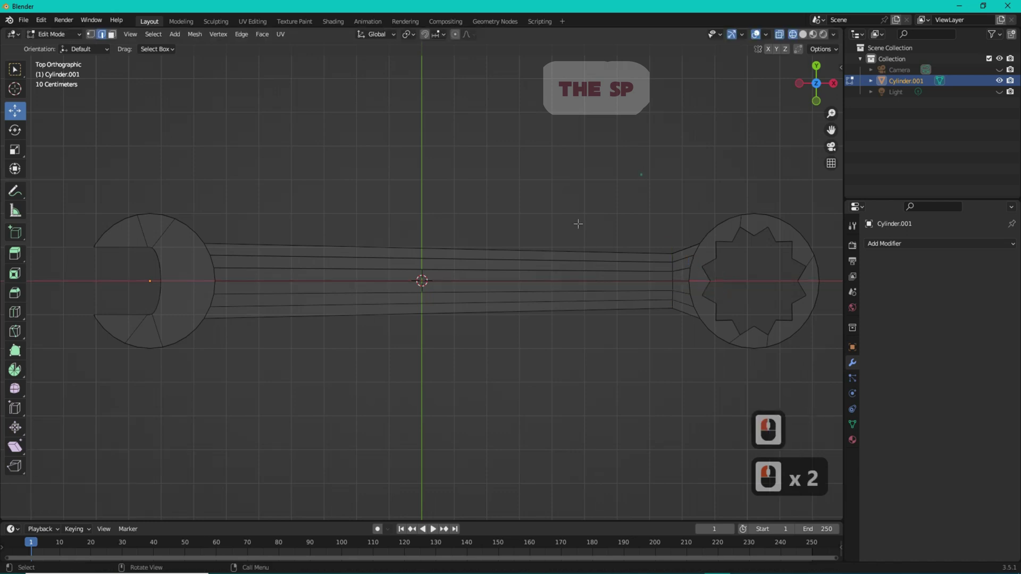
{"action": "left_click", "coordinate": [457, 305]}
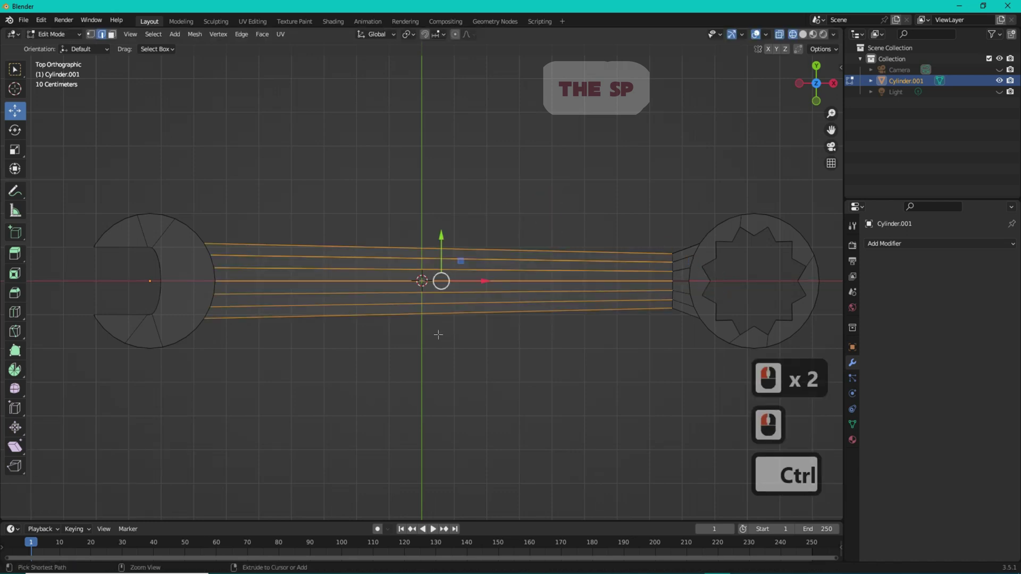
{"action": "key", "text": "ctrl+r"}
{"action": "left_click", "coordinate": [441, 287]}
{"action": "left_click", "coordinate": [476, 294]}
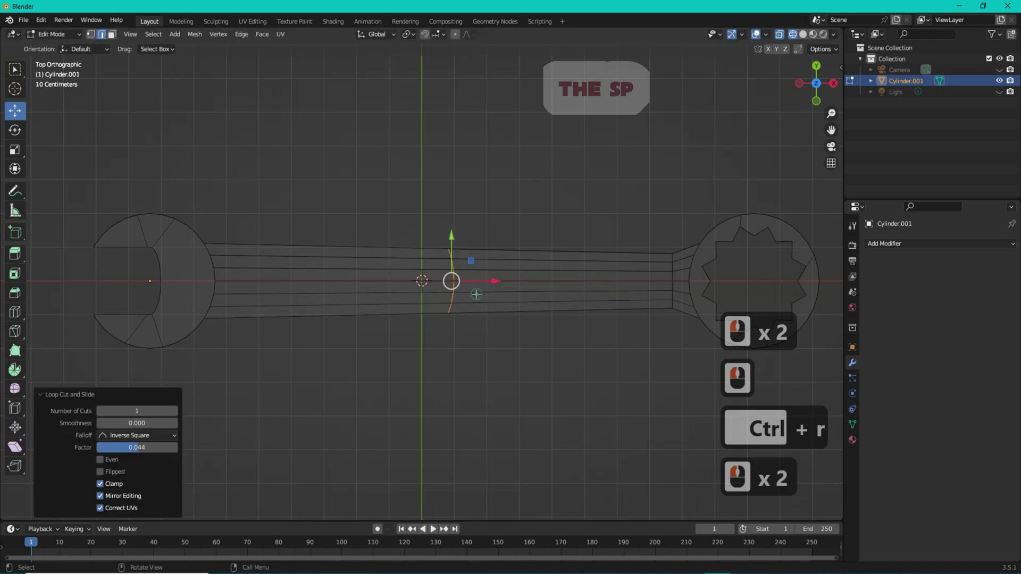
{"action": "left_click_drag", "start_coordinate": [497, 284], "coordinate": [691, 281]}
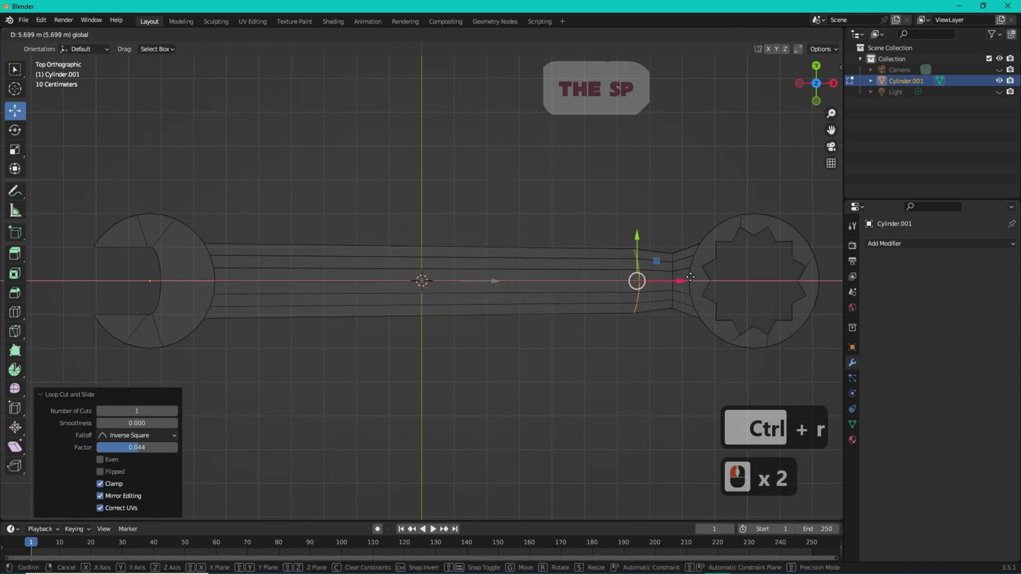
{"action": "key", "text": "s"}
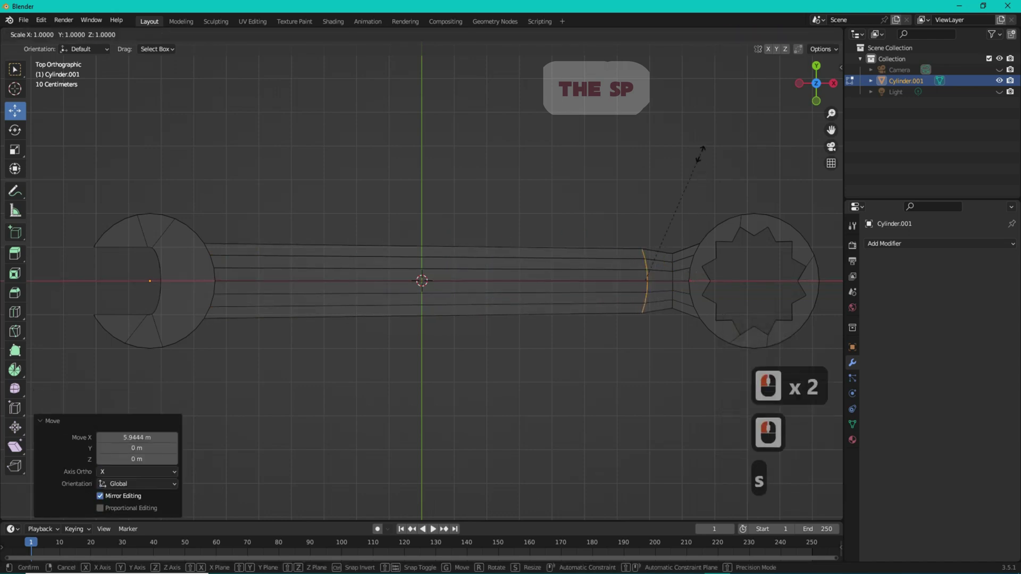
{"action": "left_click", "coordinate": [694, 201]}
- Box-select all the long shaft edges again
{"action": "left_click", "coordinate": [390, 234]}
{"action": "left_click", "coordinate": [483, 164]}
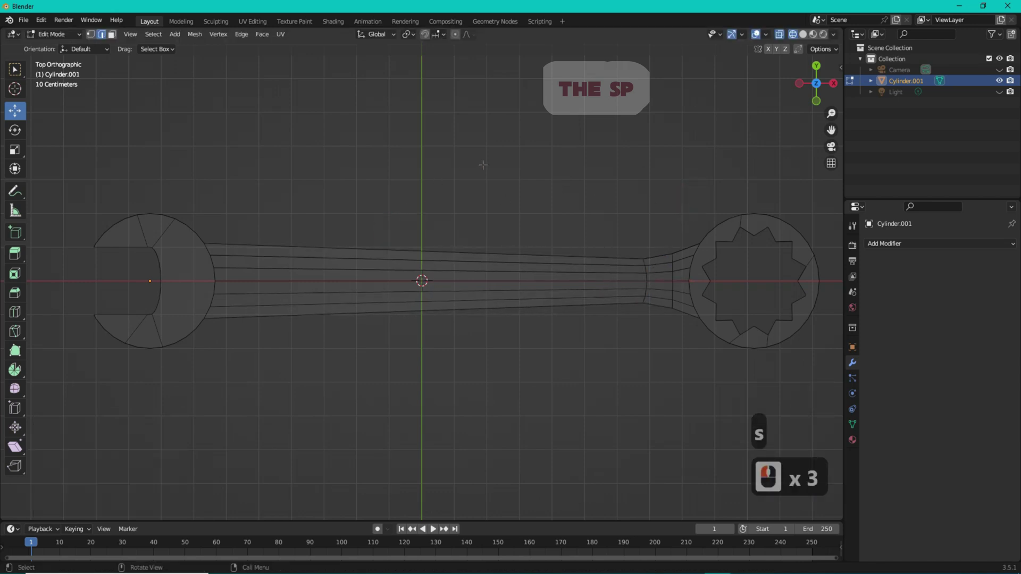
{"action": "left_click_drag", "start_coordinate": [482, 165], "coordinate": [419, 327]}
{"action": "key", "text": "ctrl"}
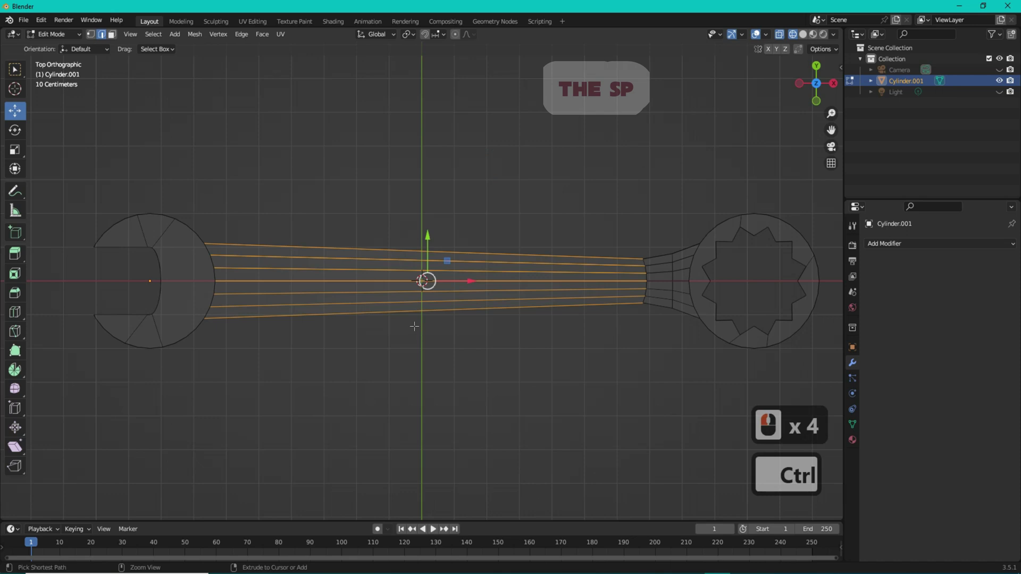
- Add a loop cut on the shaft and slide it toward the open jaw end
{"action": "key", "text": "ctrl+r"}
{"action": "left_click", "coordinate": [423, 282]}
{"action": "left_click", "coordinate": [399, 299]}
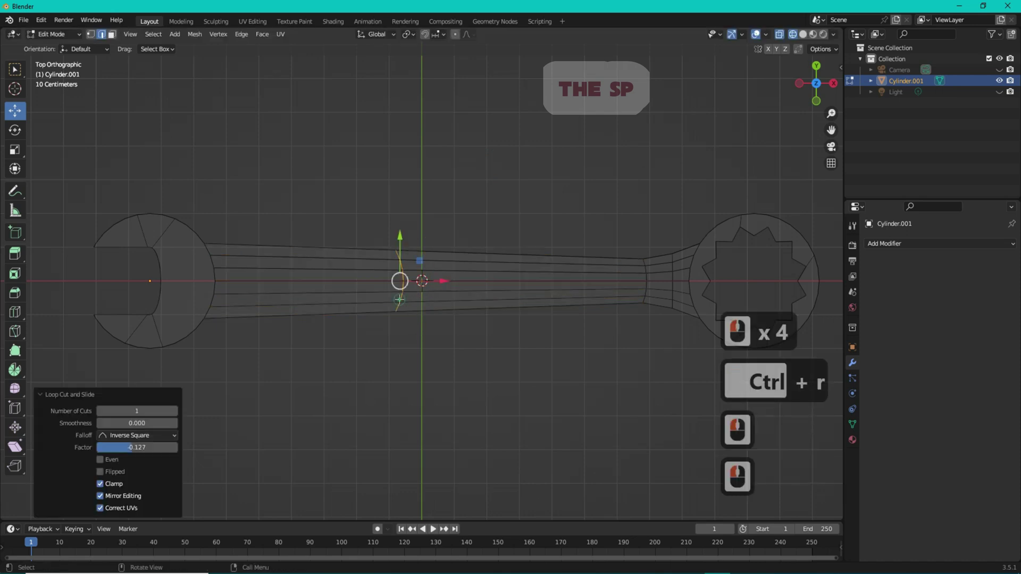
{"action": "left_click_drag", "start_coordinate": [440, 285], "coordinate": [271, 293]}
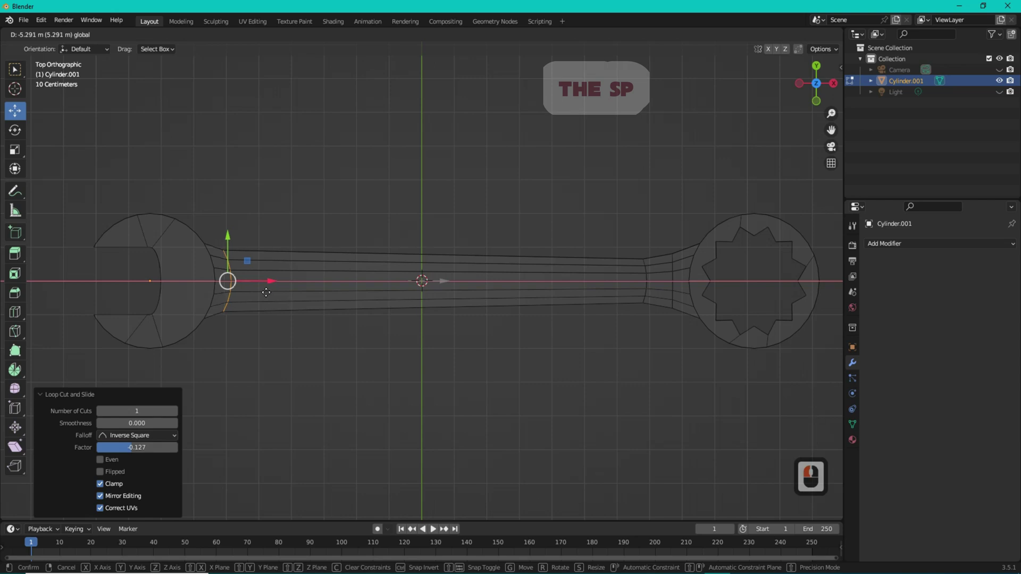
{"action": "left_click", "coordinate": [343, 203]}
{"action": "left_click_drag", "start_coordinate": [365, 198], "coordinate": [346, 358]}
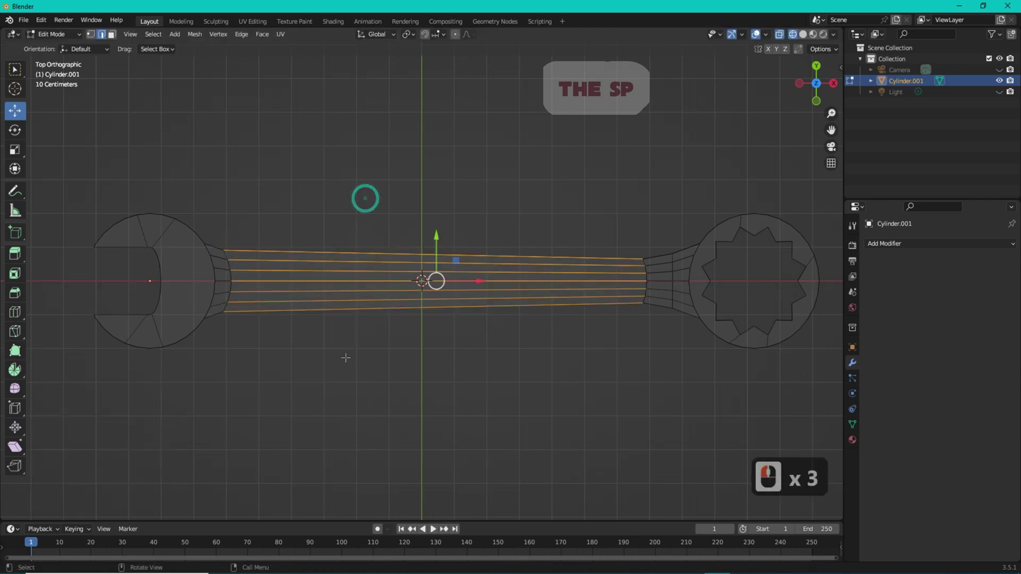
- Add a second loop near the open end and scale it to 0.852
{"action": "key", "text": "ctrl"}
{"action": "key", "text": "ctrl+r"}
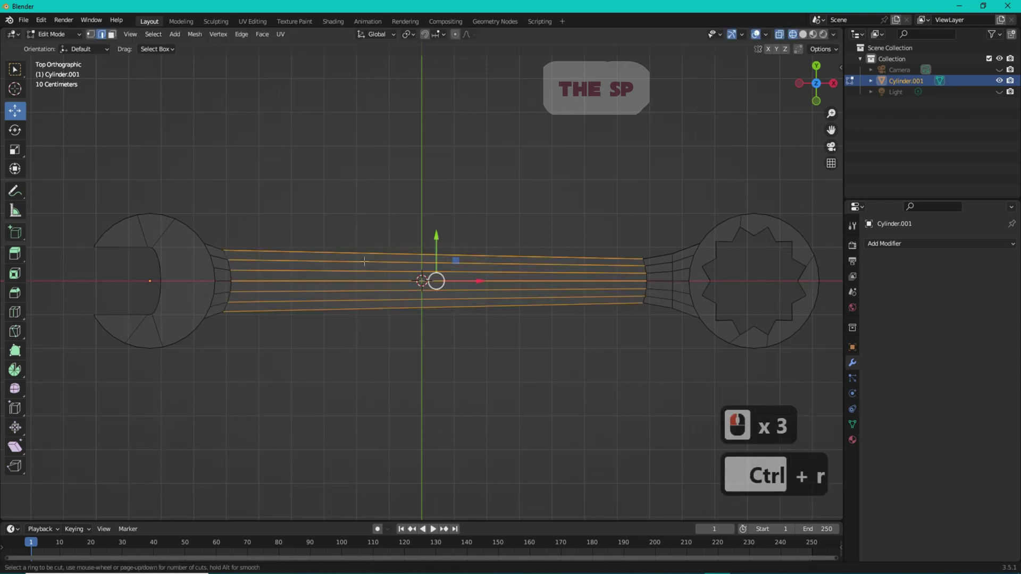
{"action": "left_click", "coordinate": [365, 274]}
{"action": "left_click", "coordinate": [303, 274]}
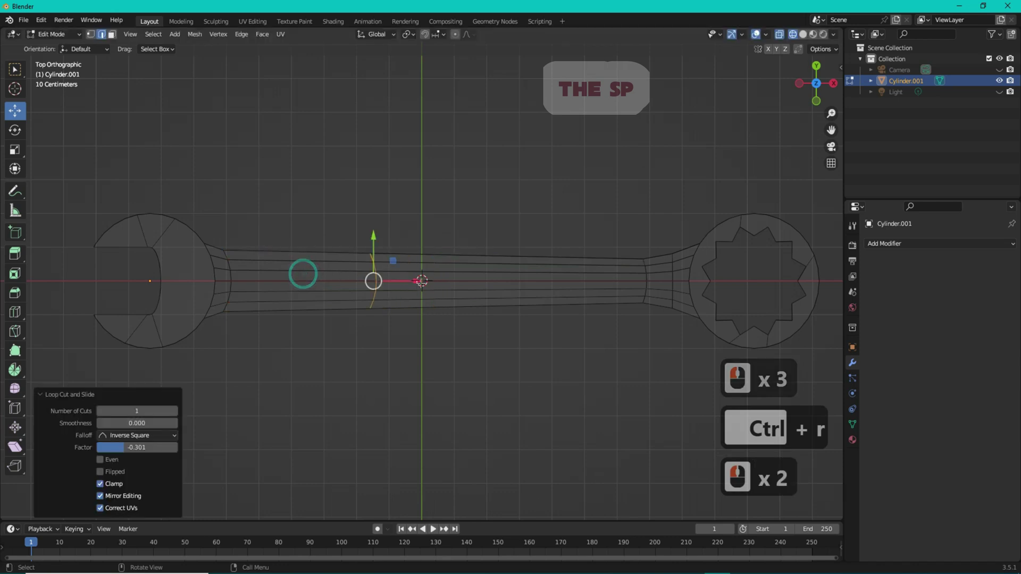
{"action": "left_click_drag", "start_coordinate": [420, 281], "coordinate": [301, 275]}
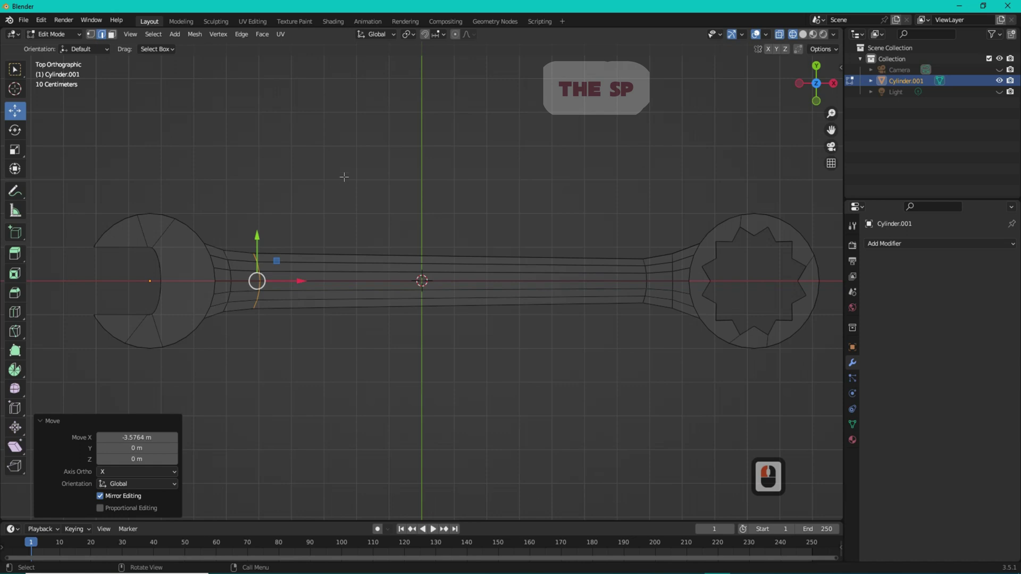
{"action": "key", "text": "s"}
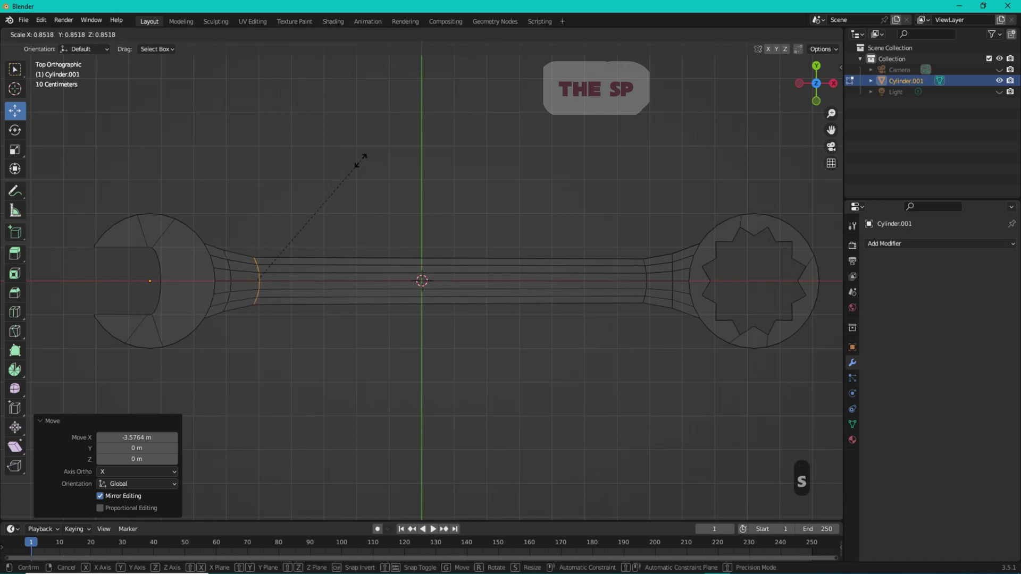
{"action": "left_click", "coordinate": [360, 159]}
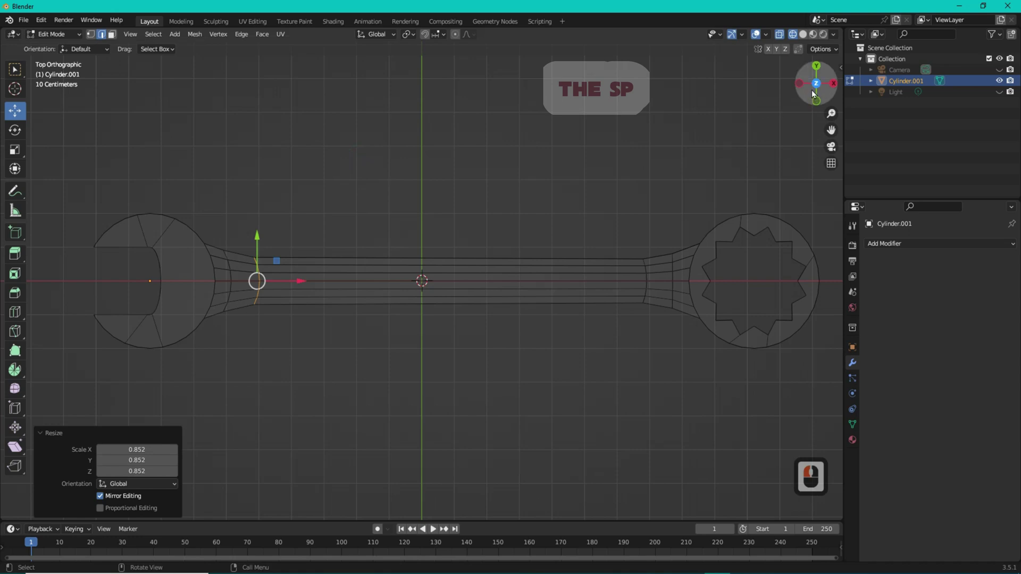
- Switch to face select in solid shading and select the handle's top face strip
{"action": "left_click", "coordinate": [112, 35]}
{"action": "left_click", "coordinate": [803, 34]}
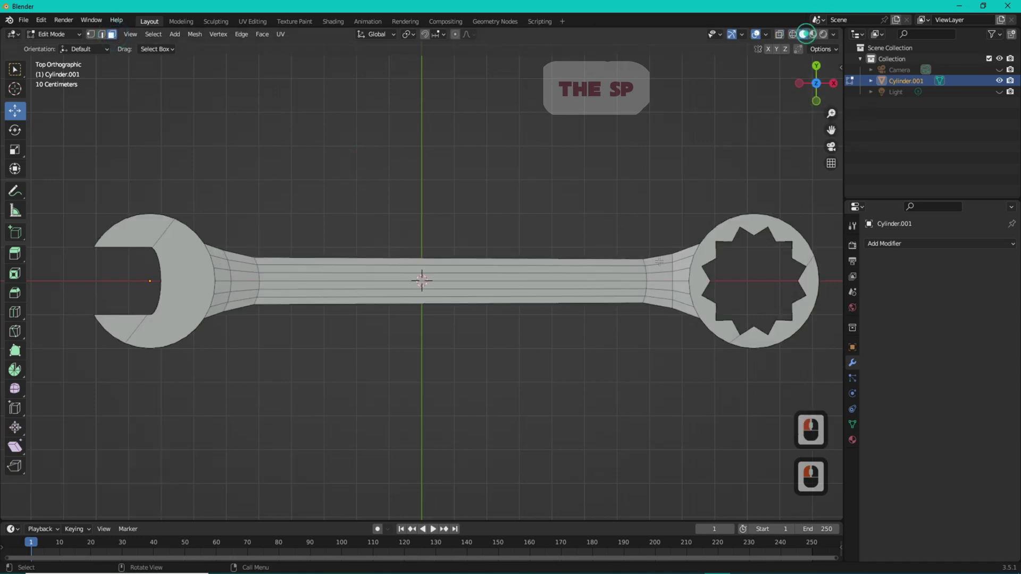
{"action": "left_click", "coordinate": [595, 270]}
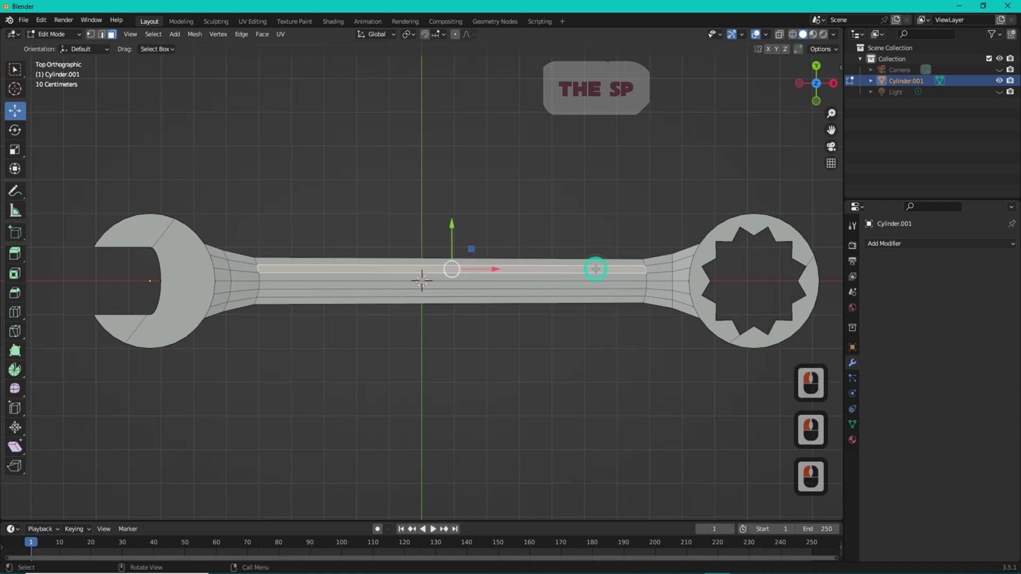
- Select the middle handle face strips and extrude them inward about 0.115 m in wireframe
{"action": "left_click", "coordinate": [591, 275], "text": "shift"}
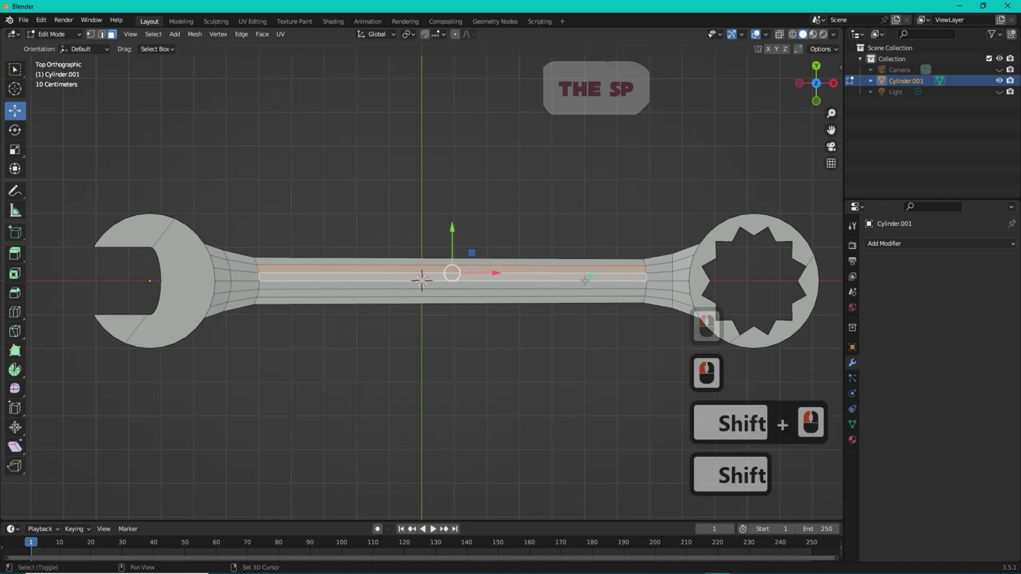
{"action": "left_click", "coordinate": [576, 289], "text": "shift"}
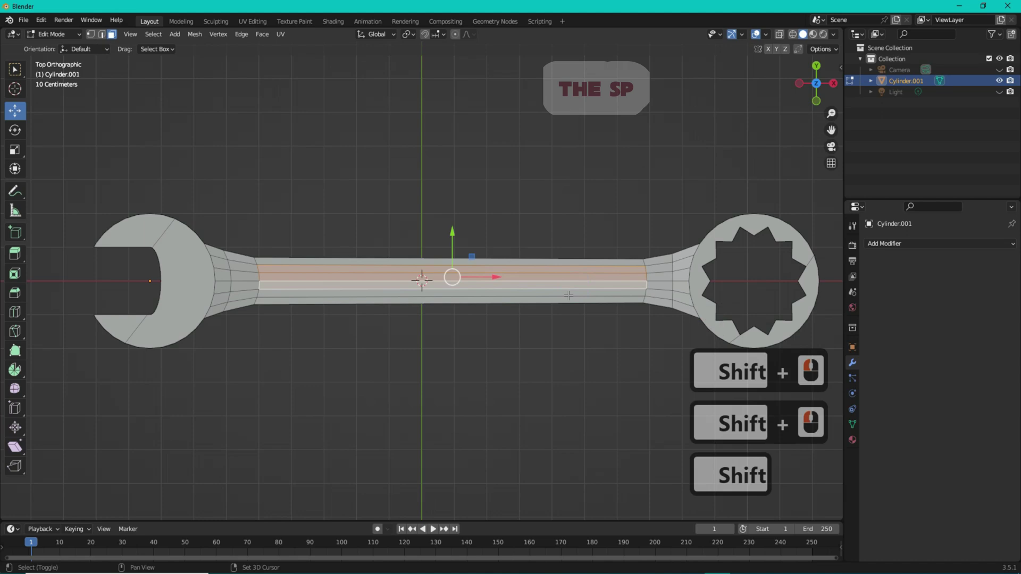
{"action": "left_click", "coordinate": [569, 292], "text": "shift"}
{"action": "left_click_drag", "start_coordinate": [816, 84], "coordinate": [820, 88]}
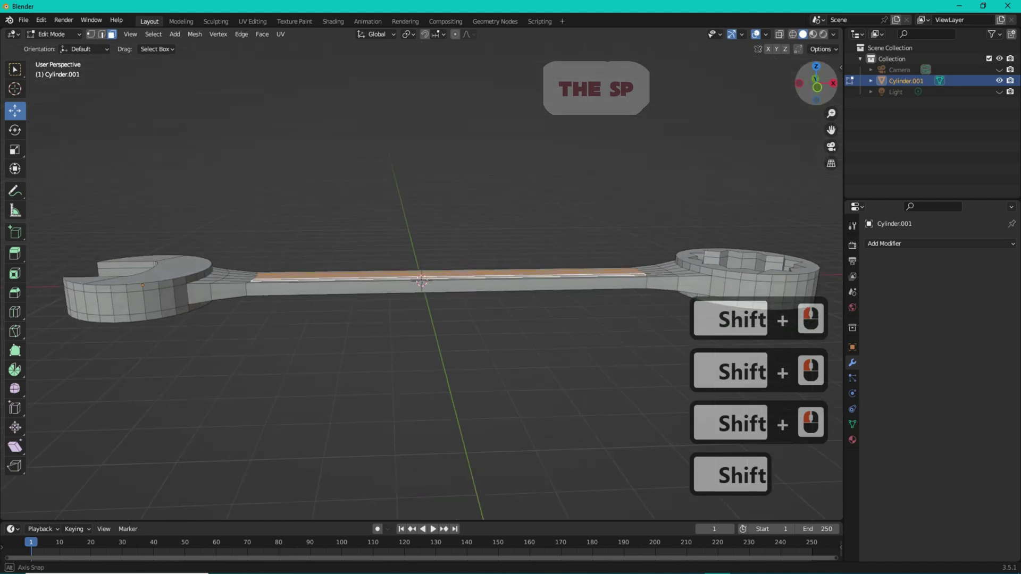
{"action": "left_click", "coordinate": [793, 34]}
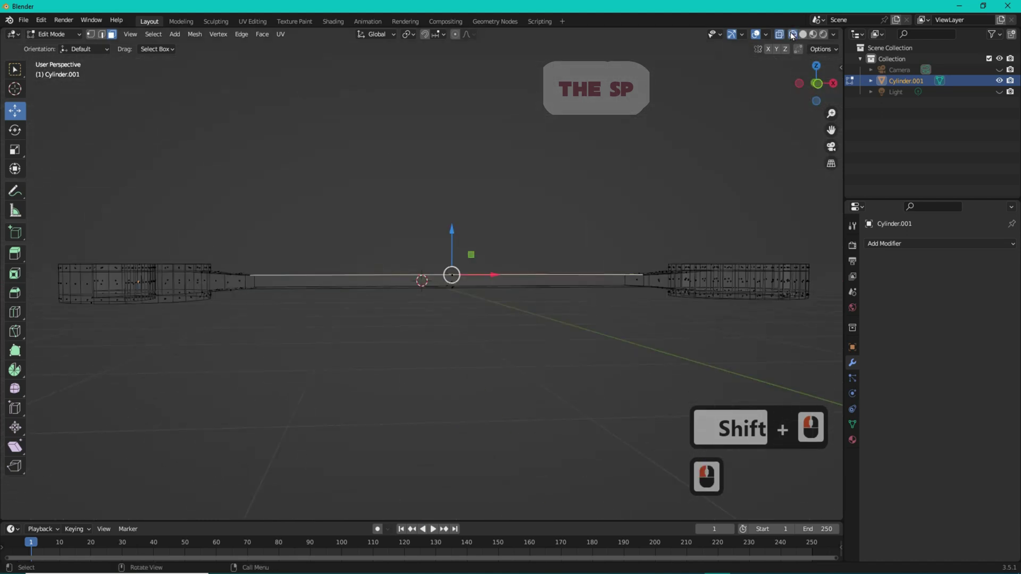
{"action": "left_click", "coordinate": [15, 253]}
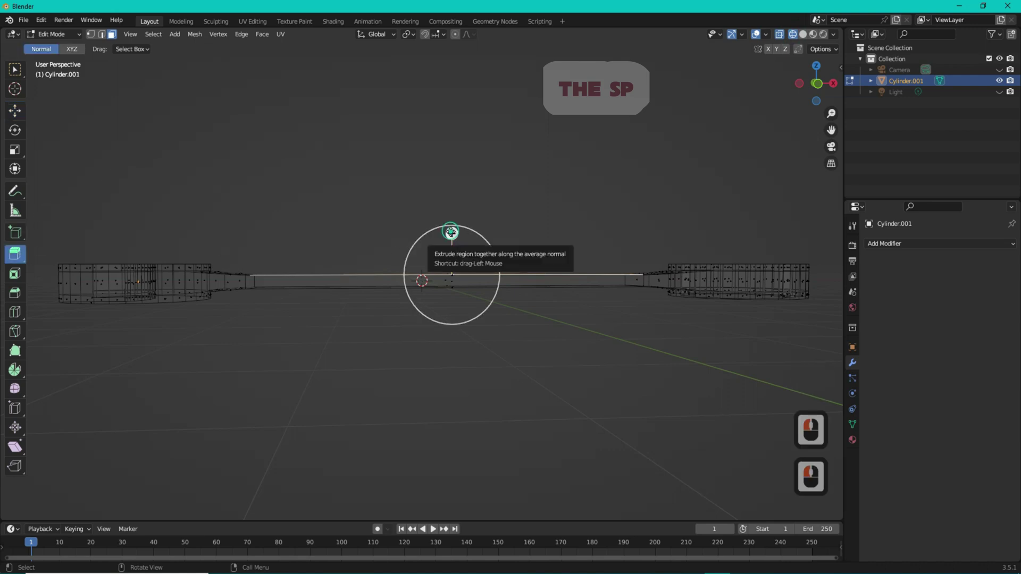
{"action": "left_click_drag", "start_coordinate": [451, 230], "coordinate": [450, 237]}
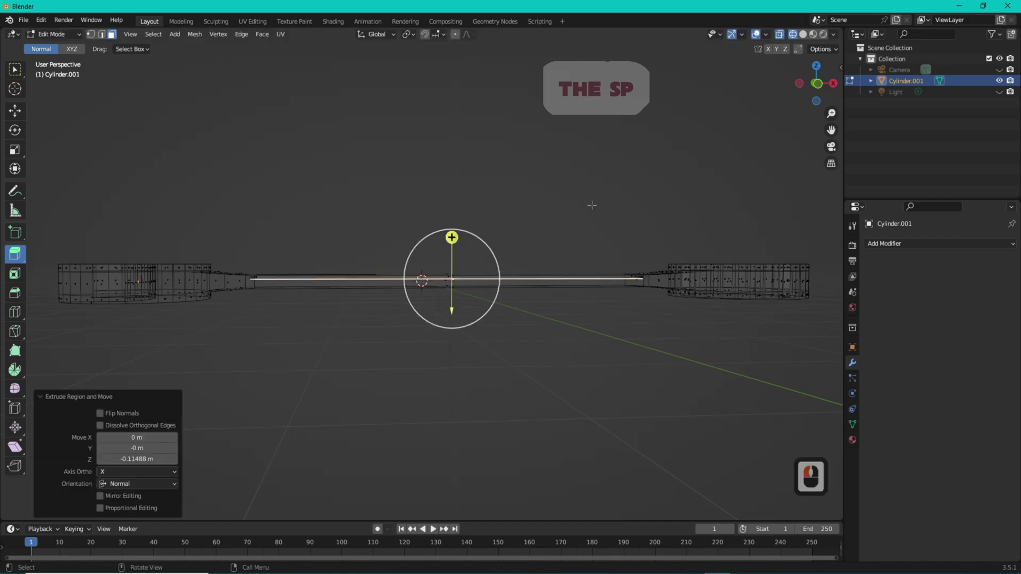
{"action": "left_click_drag", "start_coordinate": [810, 91], "coordinate": [803, 45]}
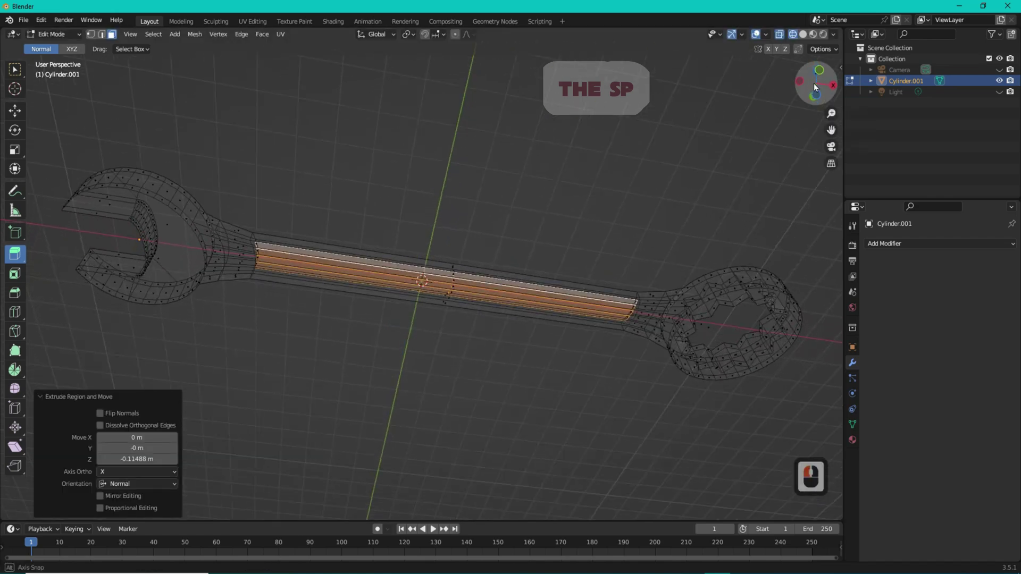
- Select the groove edge loop and adjacent handle faces in solid view
{"action": "left_click", "coordinate": [802, 35]}
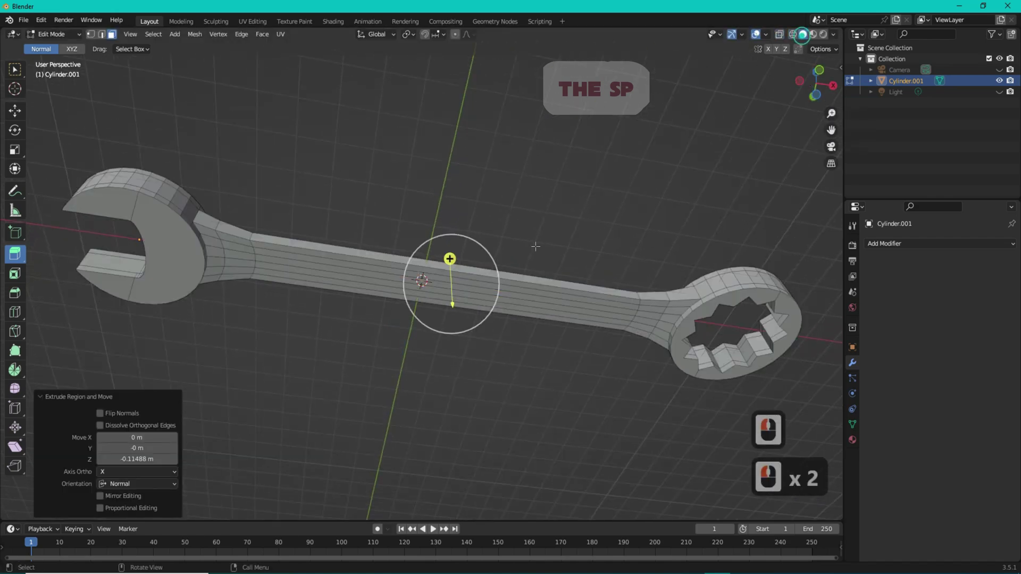
{"action": "left_click", "coordinate": [575, 298], "text": "alt"}
{"action": "key", "text": "shift"}
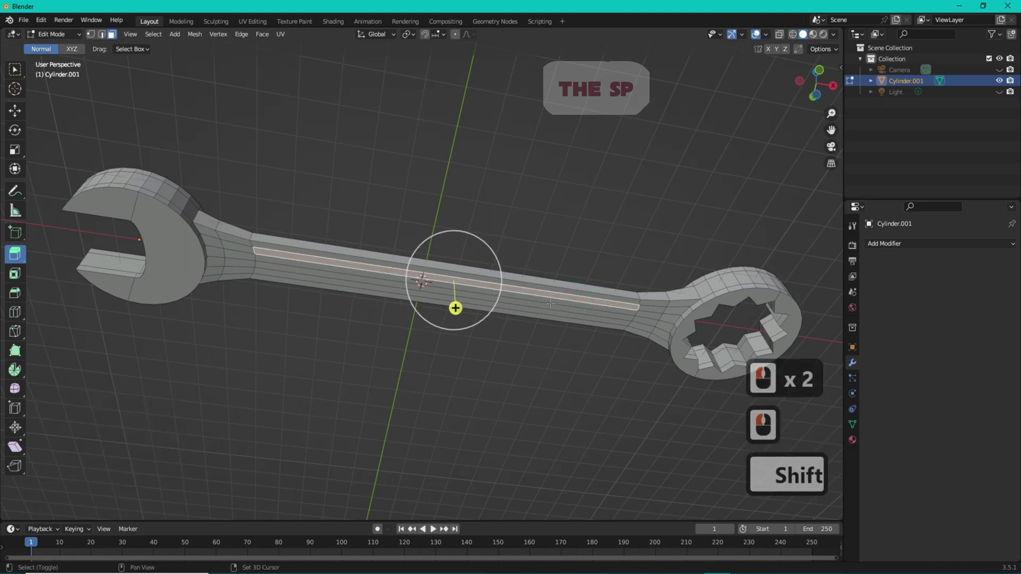
{"action": "left_click", "coordinate": [549, 303], "text": "shift"}
{"action": "left_click", "coordinate": [534, 301], "text": "shift"}
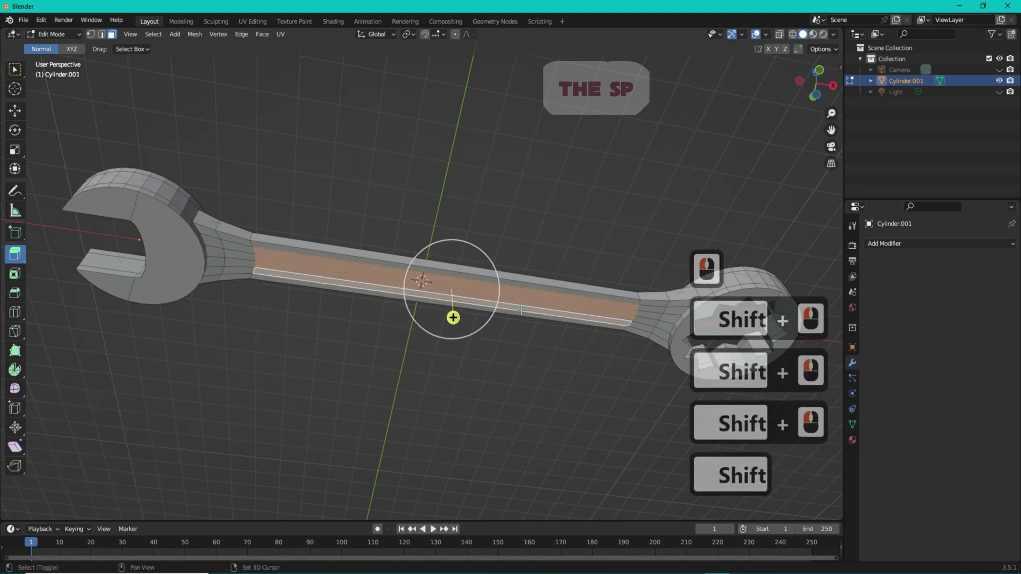
- Sink the selected faces about 0.074 m in wireframe, then return to solid shading
{"action": "left_click_drag", "start_coordinate": [816, 84], "coordinate": [833, 47]}
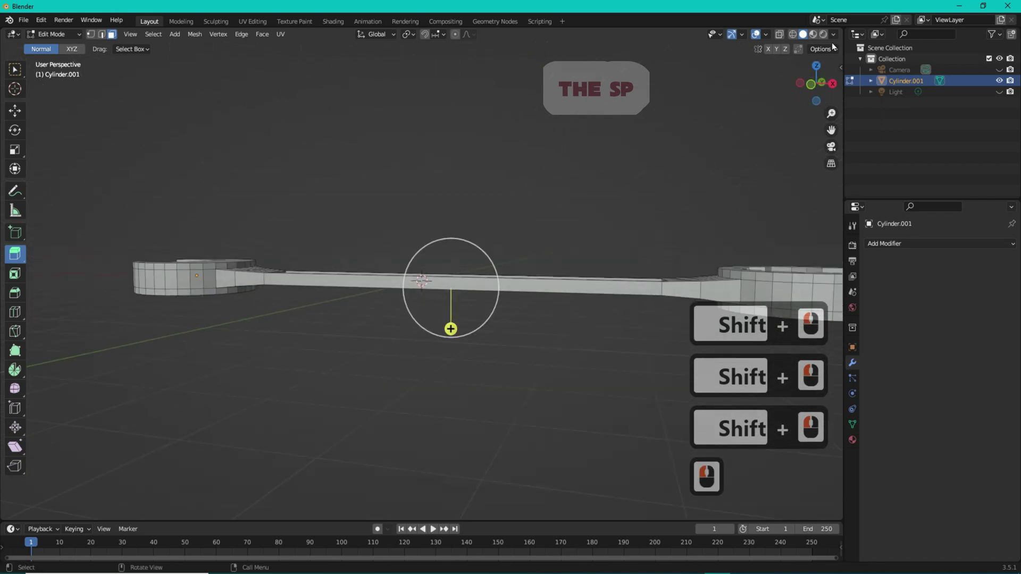
{"action": "left_click", "coordinate": [792, 34]}
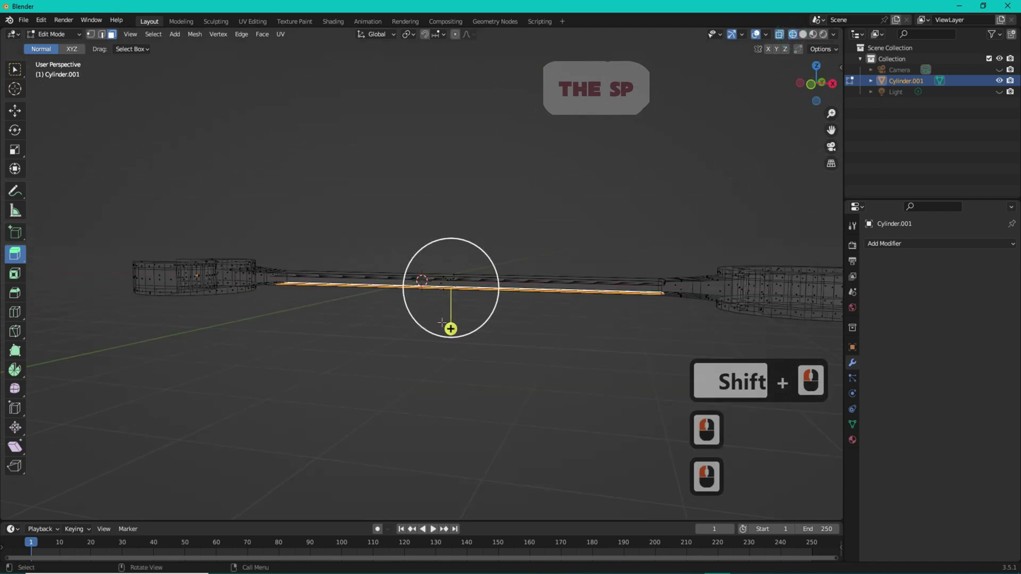
{"action": "scroll", "coordinate": [484, 282], "scroll_direction": "up", "scroll_amount": 3}
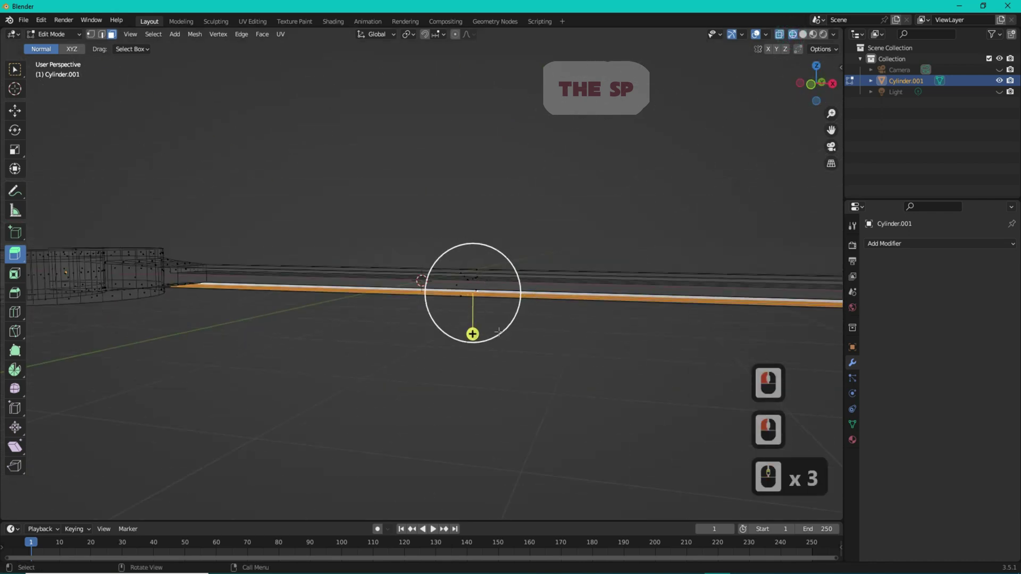
{"action": "left_click_drag", "start_coordinate": [472, 334], "coordinate": [473, 329]}
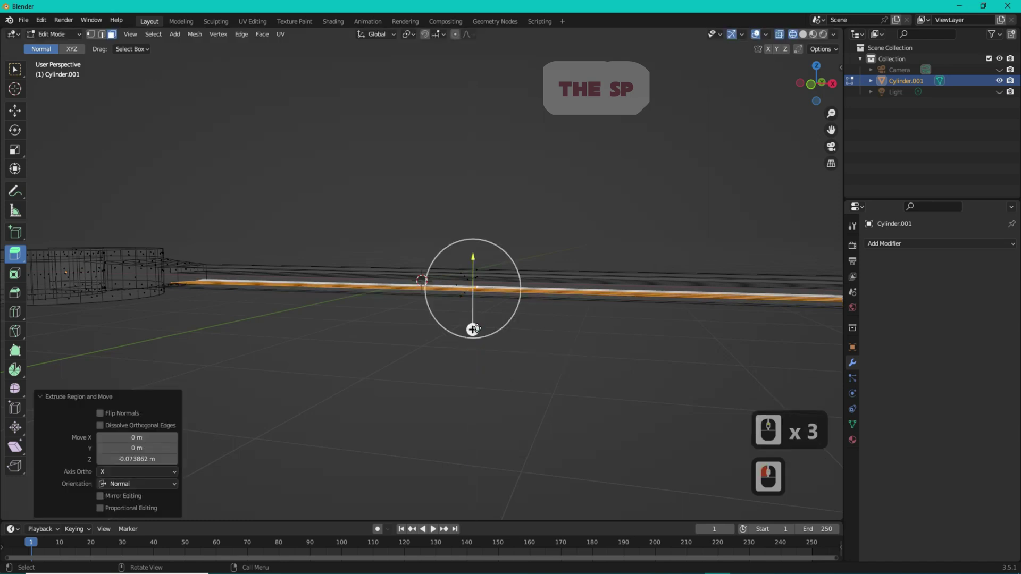
{"action": "left_click", "coordinate": [803, 35]}
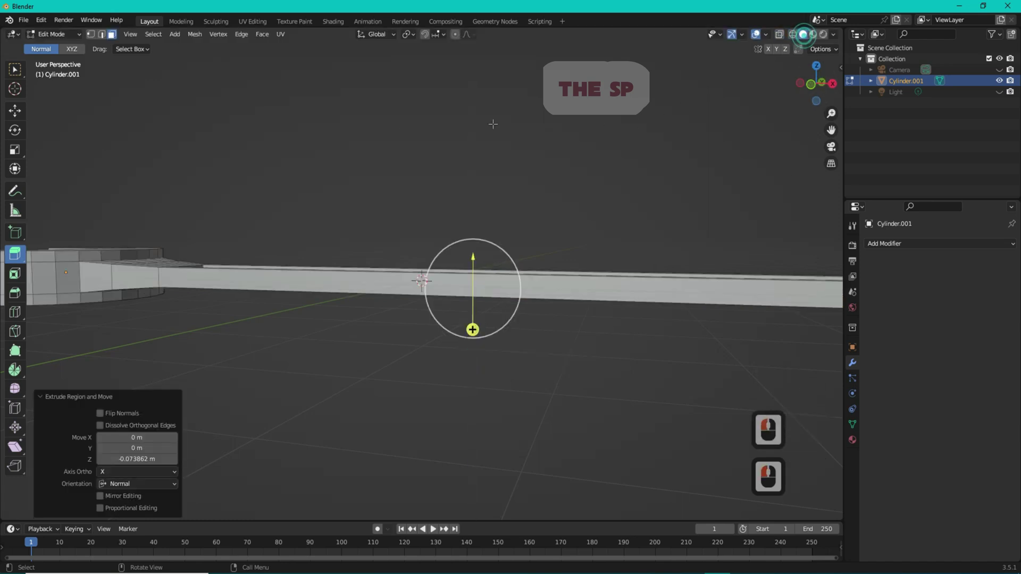
{"action": "left_click", "coordinate": [72, 34]}
- Return to Object Mode and orbit around the wrench to inspect it from several angles
{"action": "left_click", "coordinate": [69, 50]}
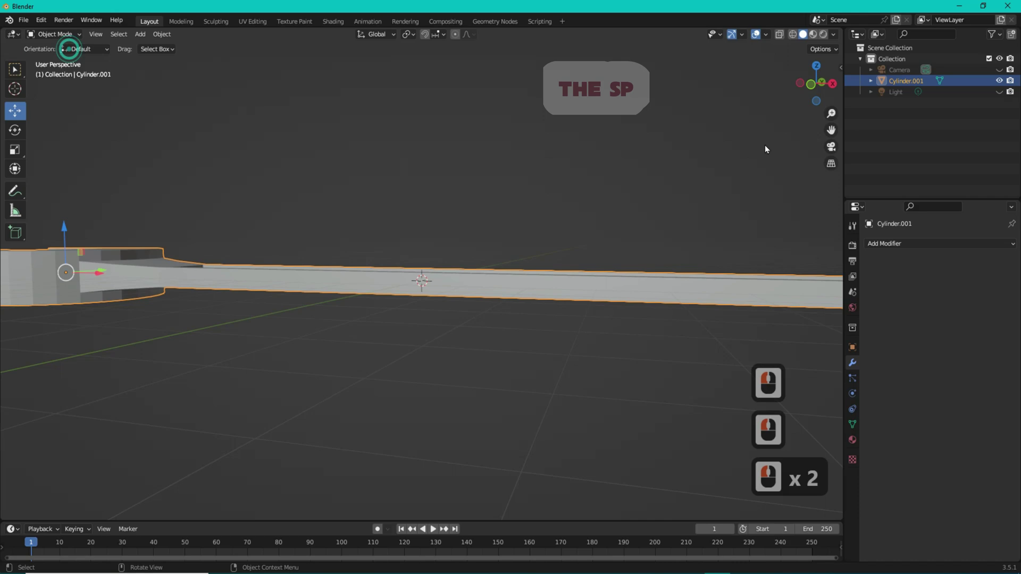
{"action": "left_click_drag", "start_coordinate": [816, 84], "coordinate": [642, 130]}
{"action": "scroll", "coordinate": [640, 134], "scroll_direction": "down", "scroll_amount": 3}
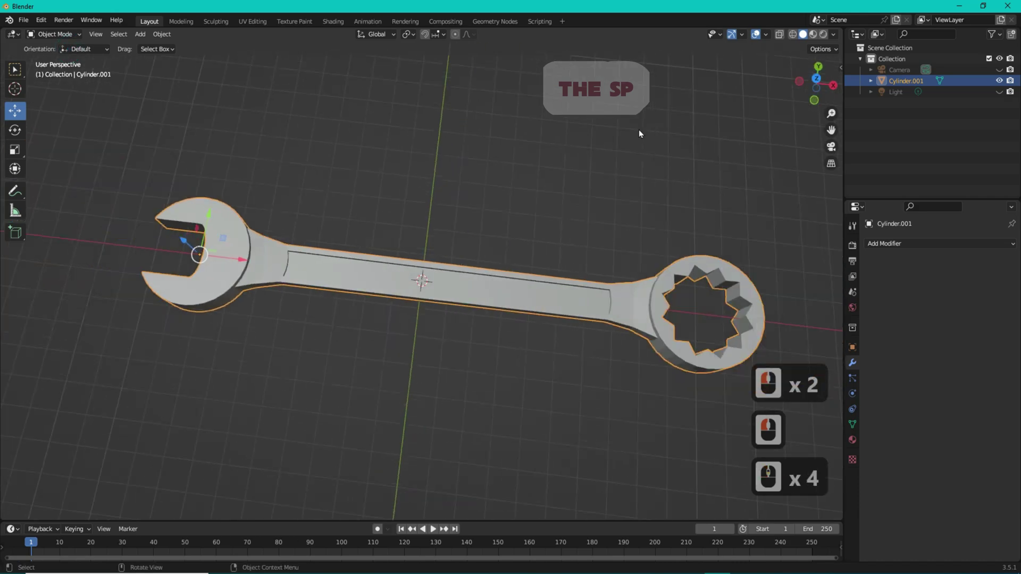
{"action": "left_click_drag", "start_coordinate": [816, 82], "coordinate": [830, 47]}
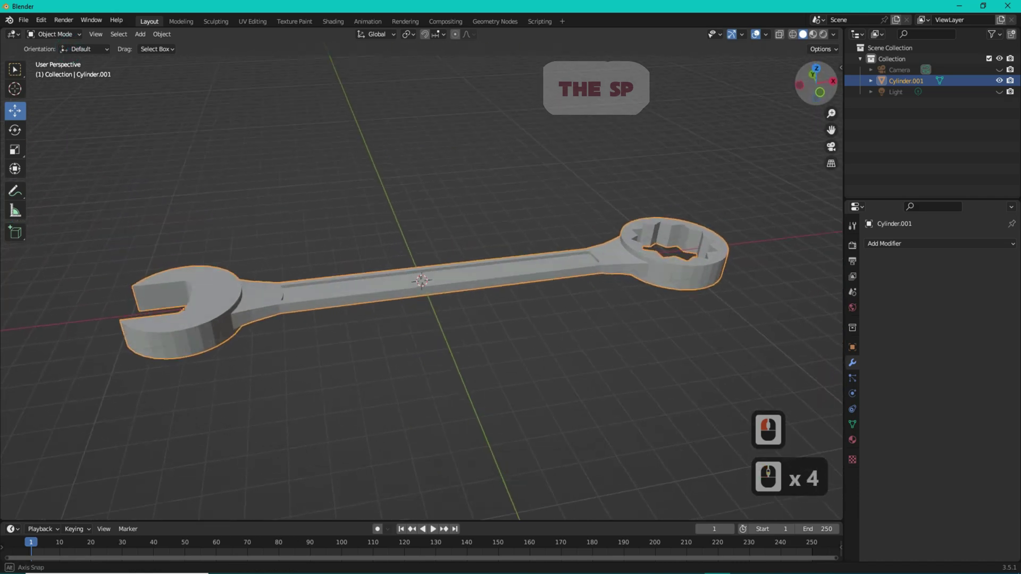
{"action": "middle_click_drag", "start_coordinate": [420, 282], "coordinate": [372, 372]}
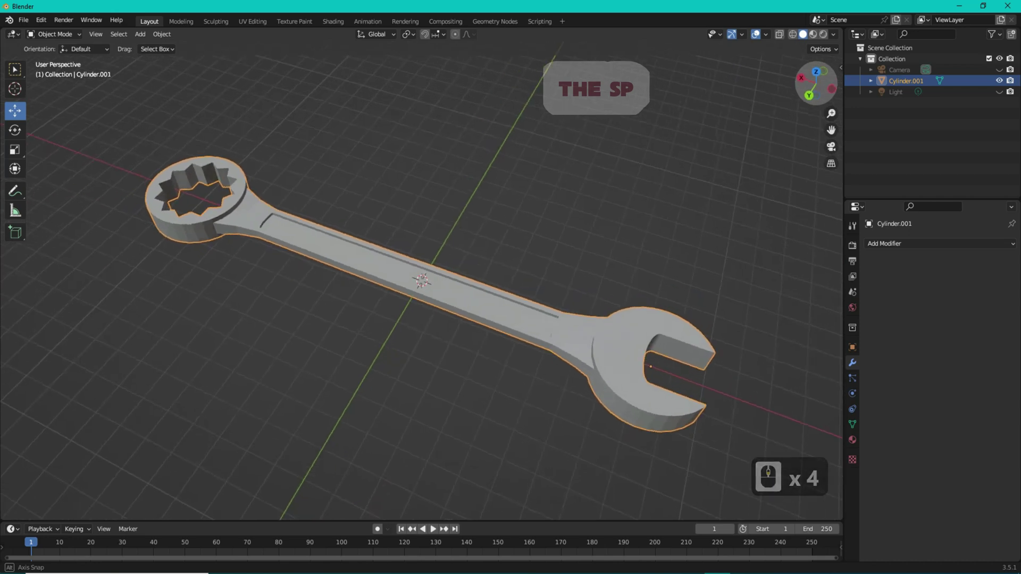
{"action": "left_click_drag", "start_coordinate": [816, 82], "coordinate": [820, 91]}
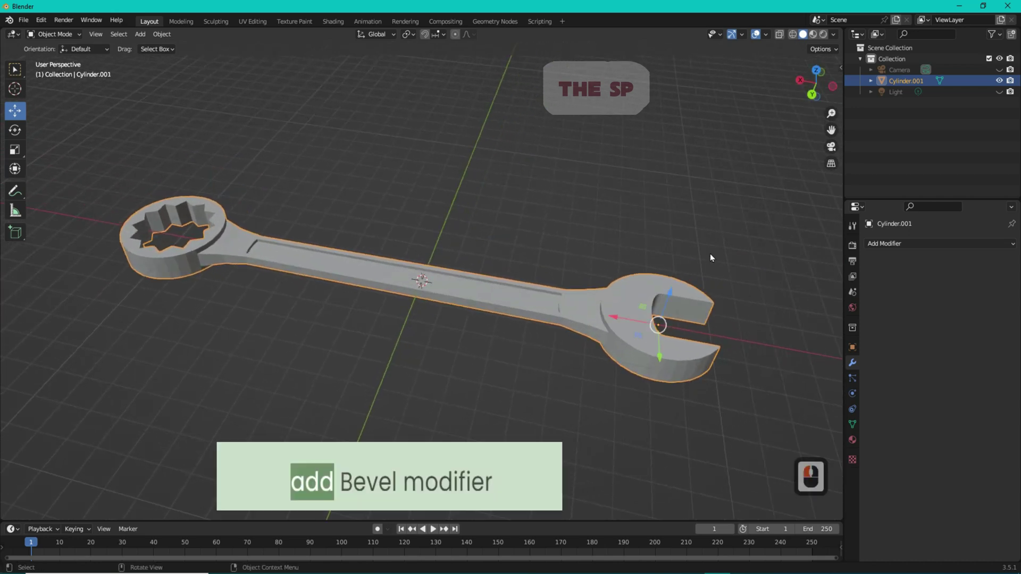
- Add a Bevel modifier with 0.13 m amount and 3 segments, then apply it
{"action": "left_click", "coordinate": [879, 246]}
{"action": "left_click", "coordinate": [812, 274]}
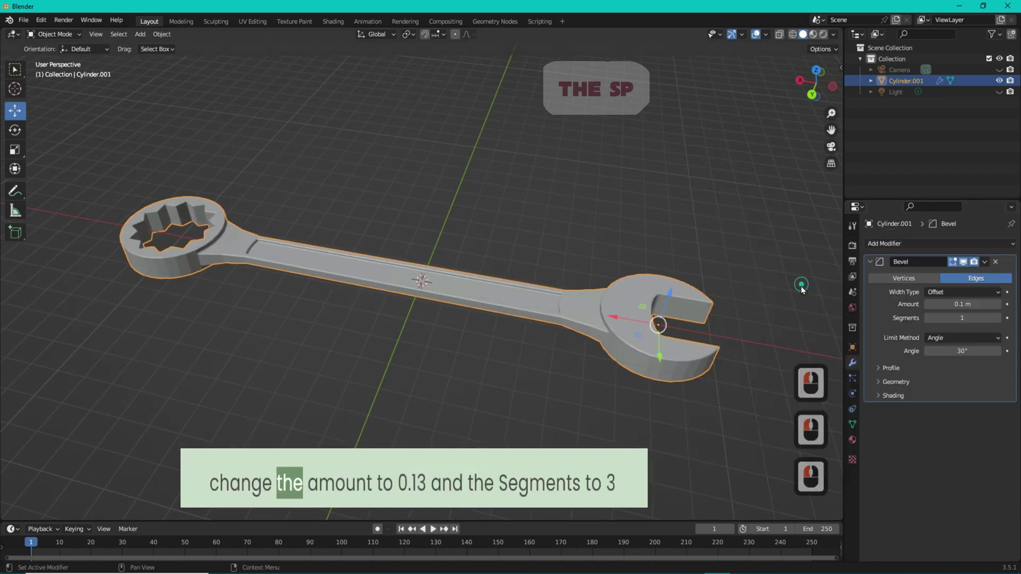
{"action": "double_click", "coordinate": [963, 304]}
{"action": "type", "text": "0.13"}
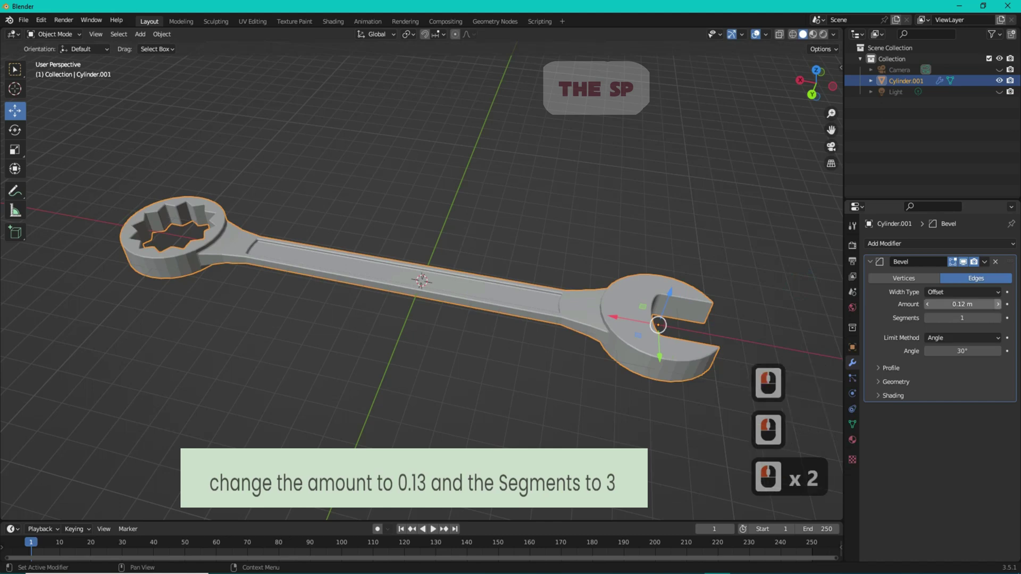
{"action": "key", "text": "Return"}
{"action": "left_click", "coordinate": [998, 318]}
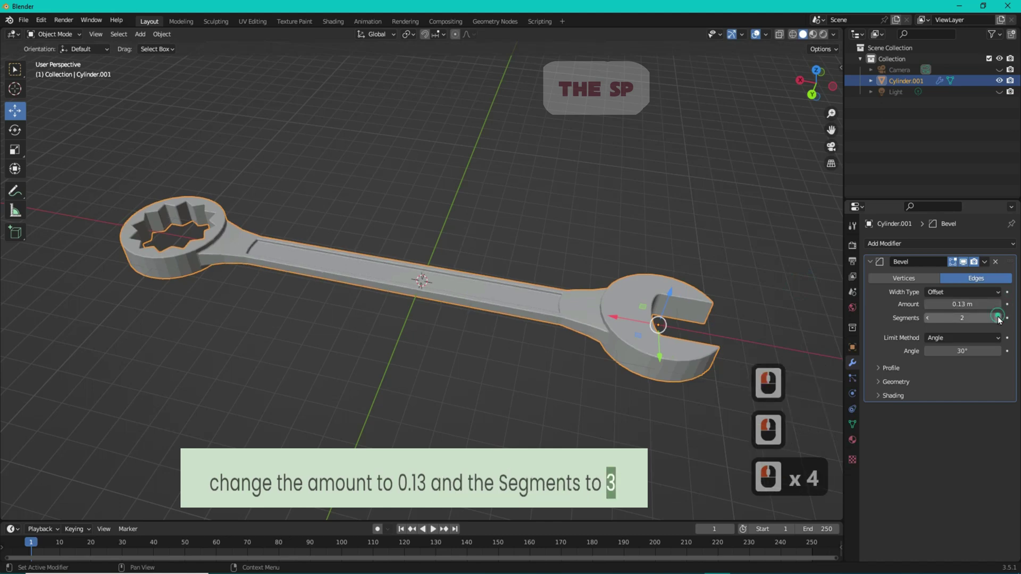
{"action": "left_click", "coordinate": [983, 263]}
{"action": "left_click", "coordinate": [952, 269]}
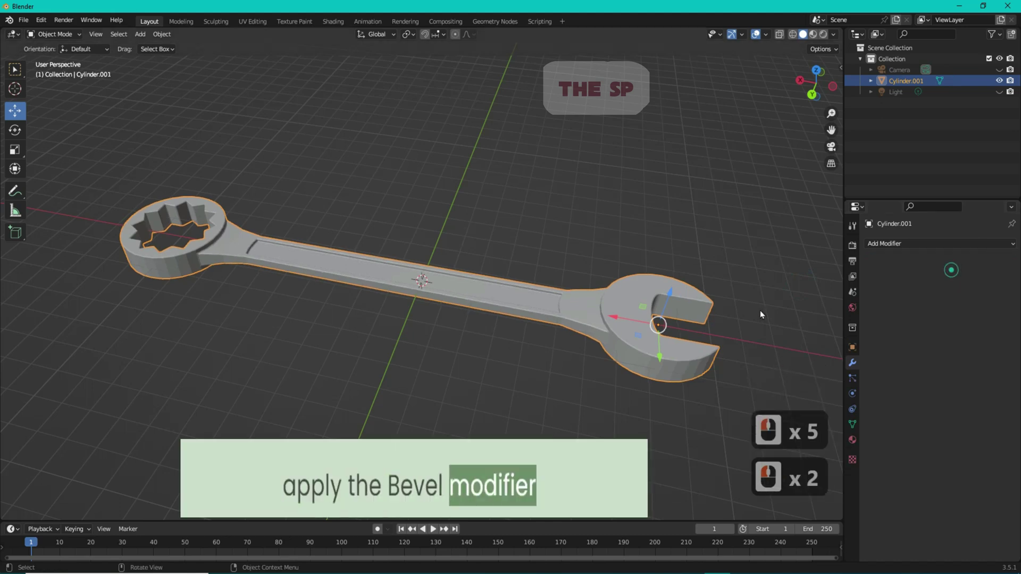
{"action": "right_click", "coordinate": [626, 318]}
- Apply Shade Smooth to the wrench and orbit and zoom to check the result
{"action": "left_click", "coordinate": [595, 318]}
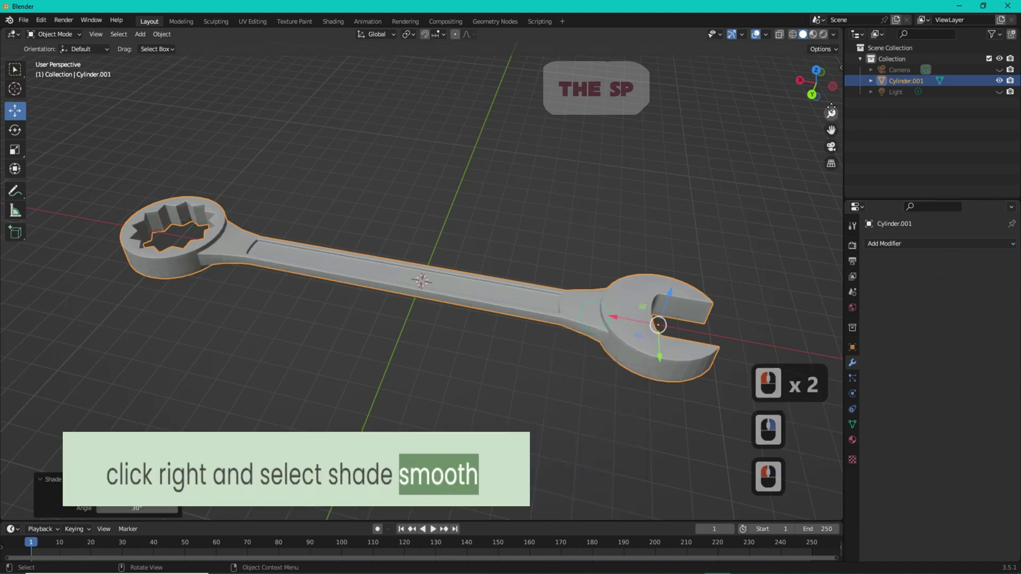
{"action": "mouse_move", "coordinate": [594, 318]}
{"action": "middle_mouse_down"}
{"action": "mouse_move", "coordinate": [579, 311]}
{"action": "mouse_move", "coordinate": [558, 343]}
{"action": "middle_mouse_up"}
{"action": "left_click_drag", "start_coordinate": [816, 83], "coordinate": [812, 102]}
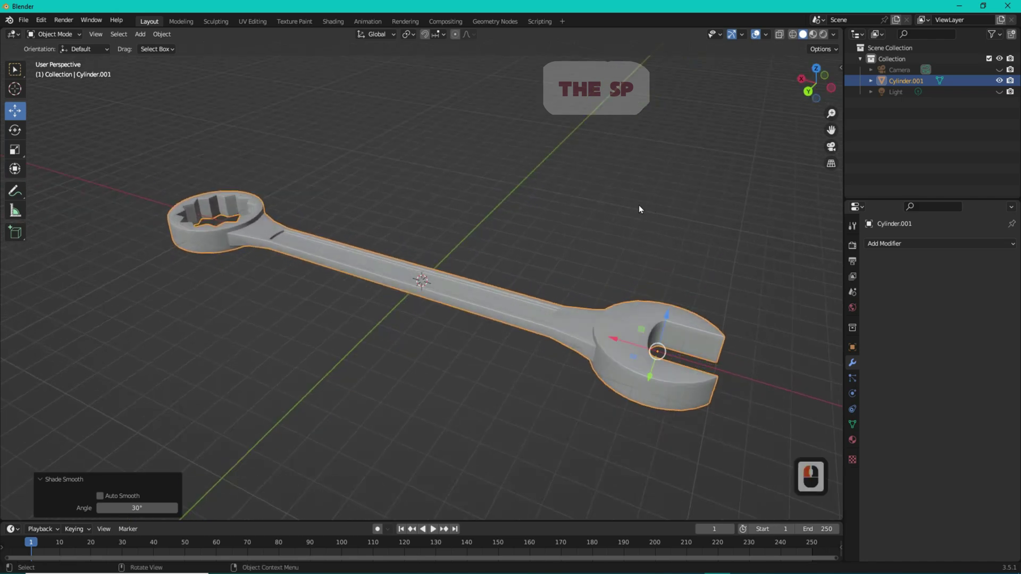
{"action": "scroll", "coordinate": [639, 209], "scroll_direction": "down", "scroll_amount": 1}
{"action": "scroll", "coordinate": [543, 246], "scroll_direction": "up", "scroll_amount": 1}
{"action": "scroll", "coordinate": [544, 246], "scroll_direction": "up", "scroll_amount": 1}
{"action": "scroll", "coordinate": [743, 173], "scroll_direction": "down", "scroll_amount": 1}
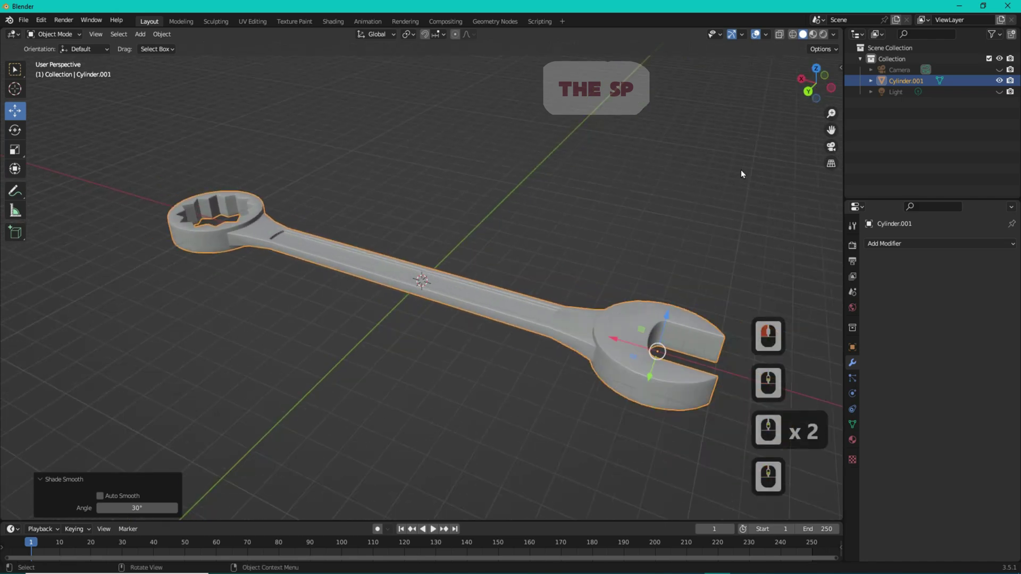
- Switch the viewport to Material Preview and show the wrench's empty Material Properties
{"action": "left_click", "coordinate": [510, 308]}
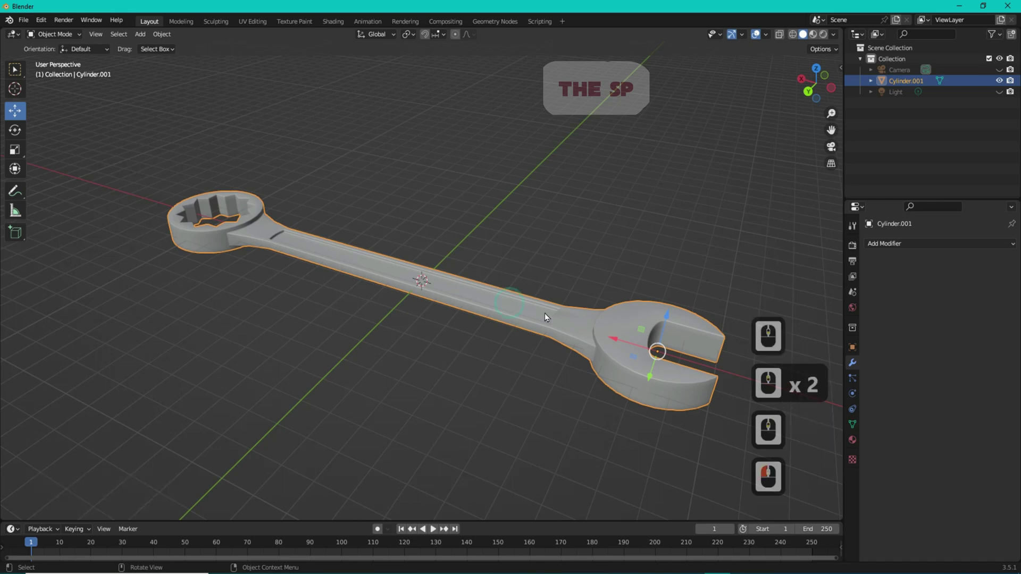
{"action": "left_click", "coordinate": [814, 35]}
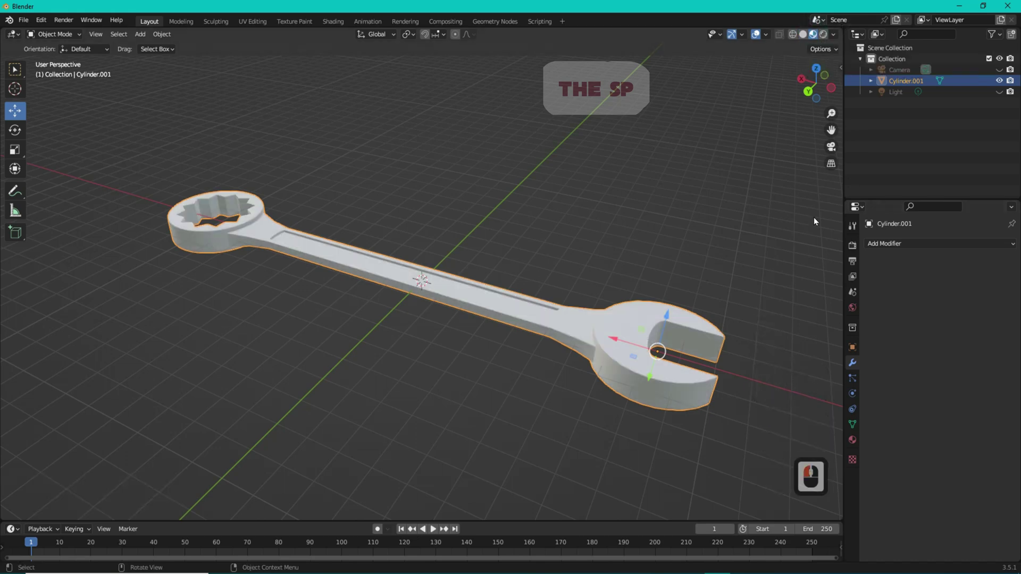
{"action": "left_click", "coordinate": [853, 439]}
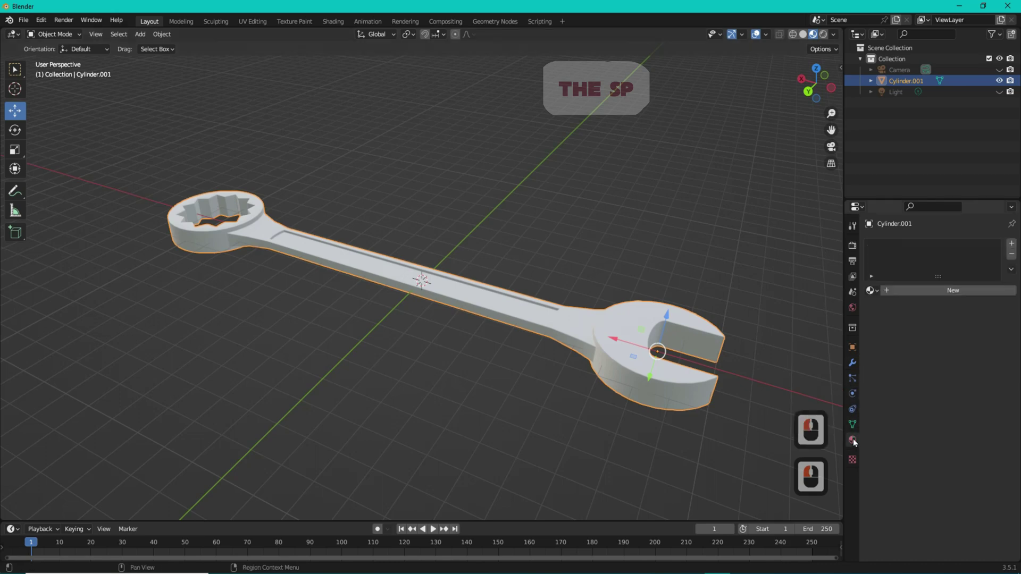
- Create a new wrench material with Metallic 1, Specular 0 and Roughness 0.08
{"action": "left_click", "coordinate": [961, 289]}
{"action": "left_click", "coordinate": [980, 408]}
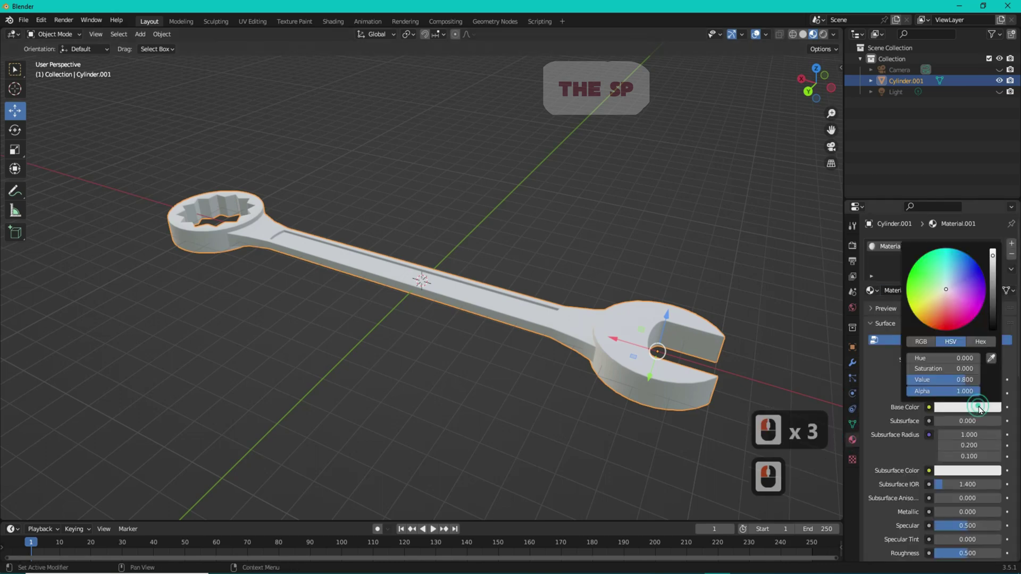
{"action": "left_click", "coordinate": [884, 381]}
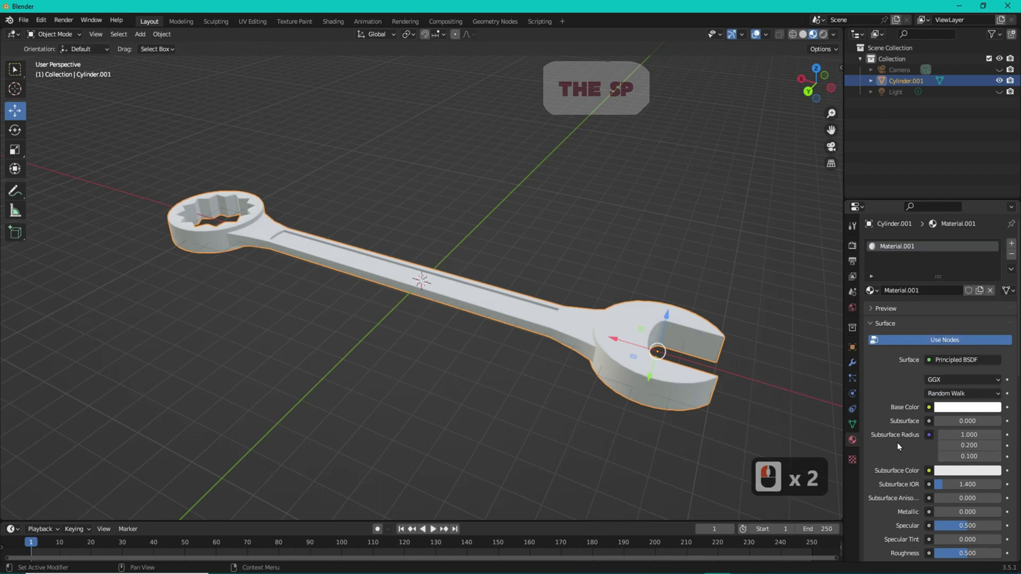
{"action": "scroll", "coordinate": [897, 442], "scroll_direction": "down", "scroll_amount": 6}
{"action": "left_click_drag", "start_coordinate": [937, 380], "coordinate": [1002, 380]}
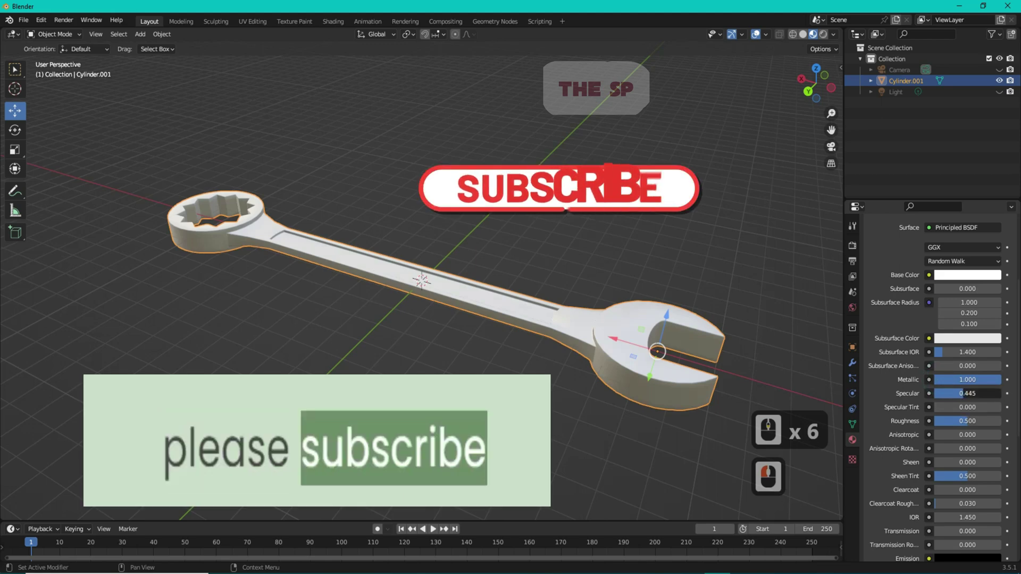
{"action": "left_click_drag", "start_coordinate": [964, 395], "coordinate": [936, 395]}
{"action": "left_click", "coordinate": [963, 424]}
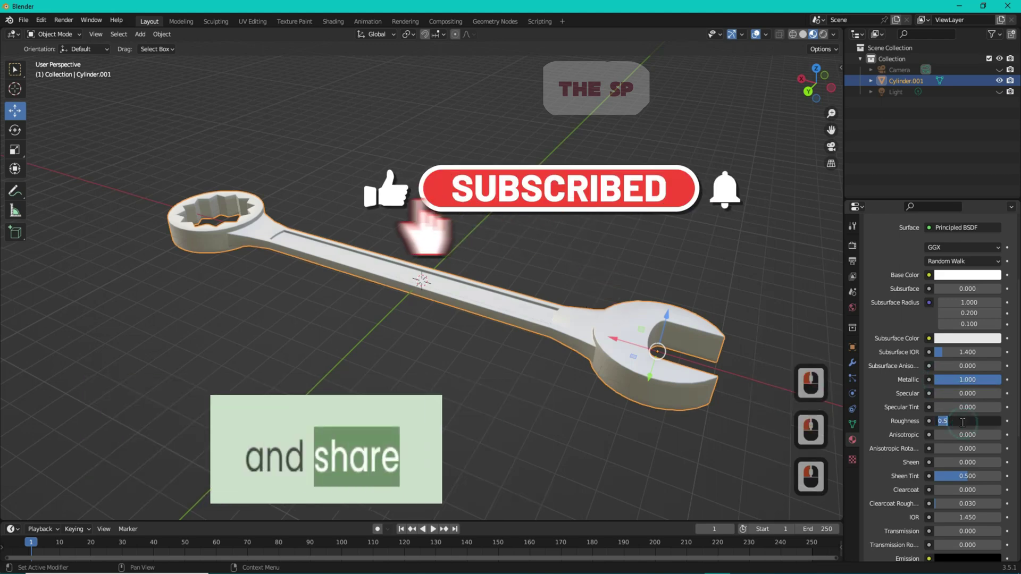
{"action": "type", "text": "0.08"}
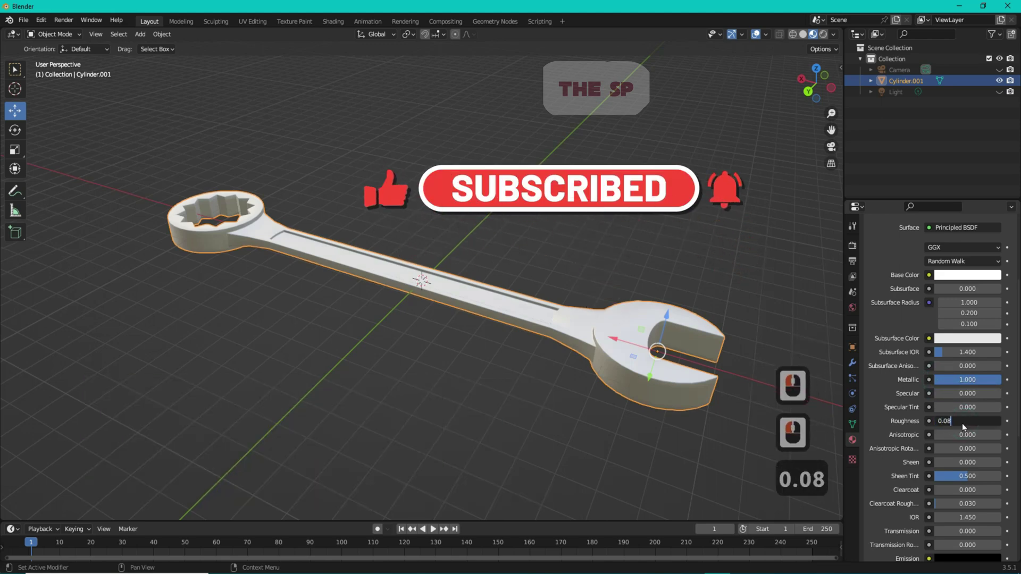
{"action": "key", "text": "Return"}
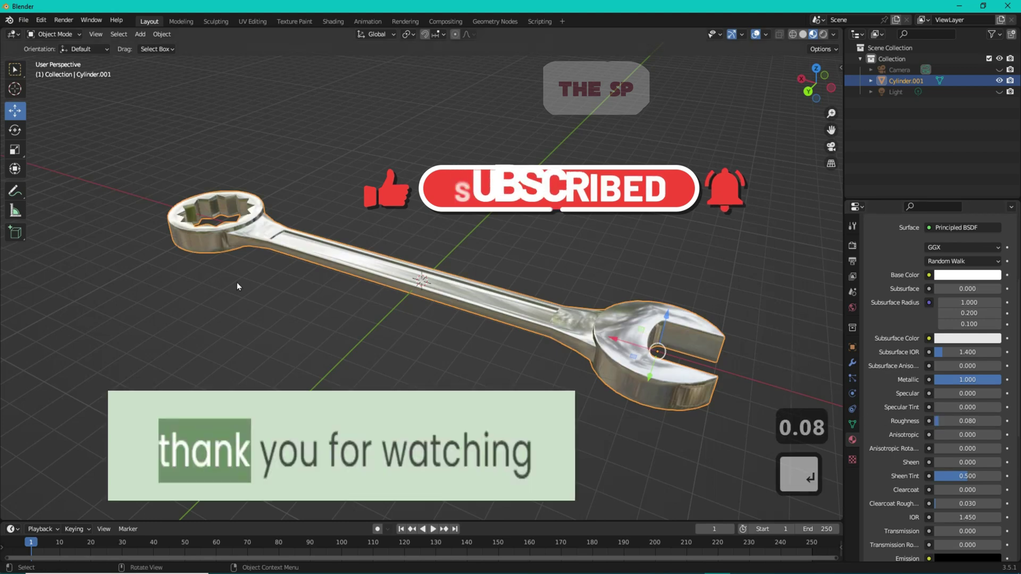